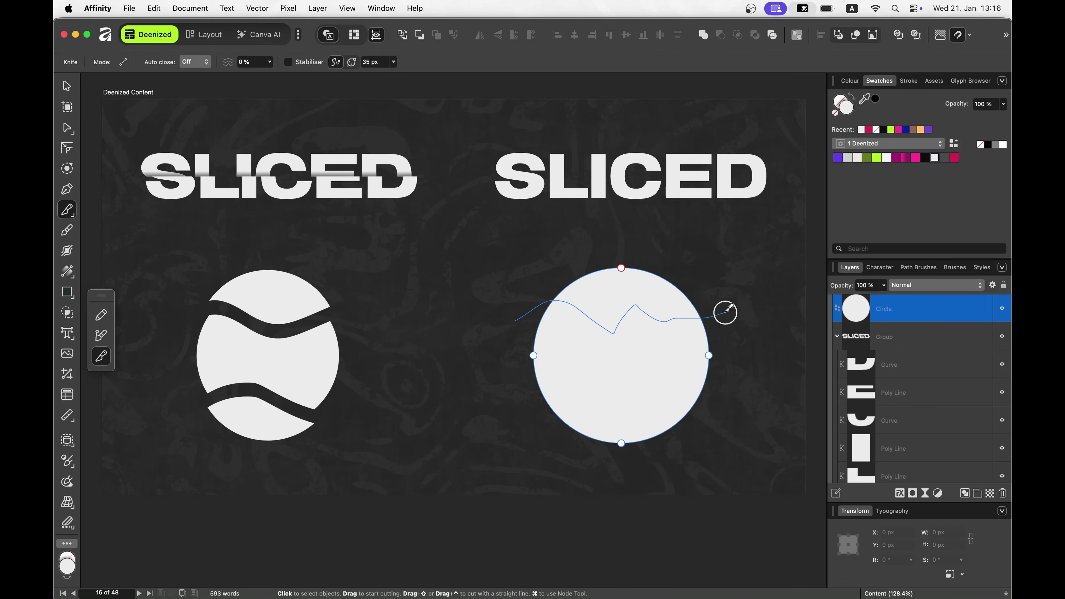
# Slice the right circle's upper part with a freehand zigzag knife cut and pull the top piece upward, recoloured green.
pyautogui.moveTo(726, 313); pyautogui.dragTo(729, 308)
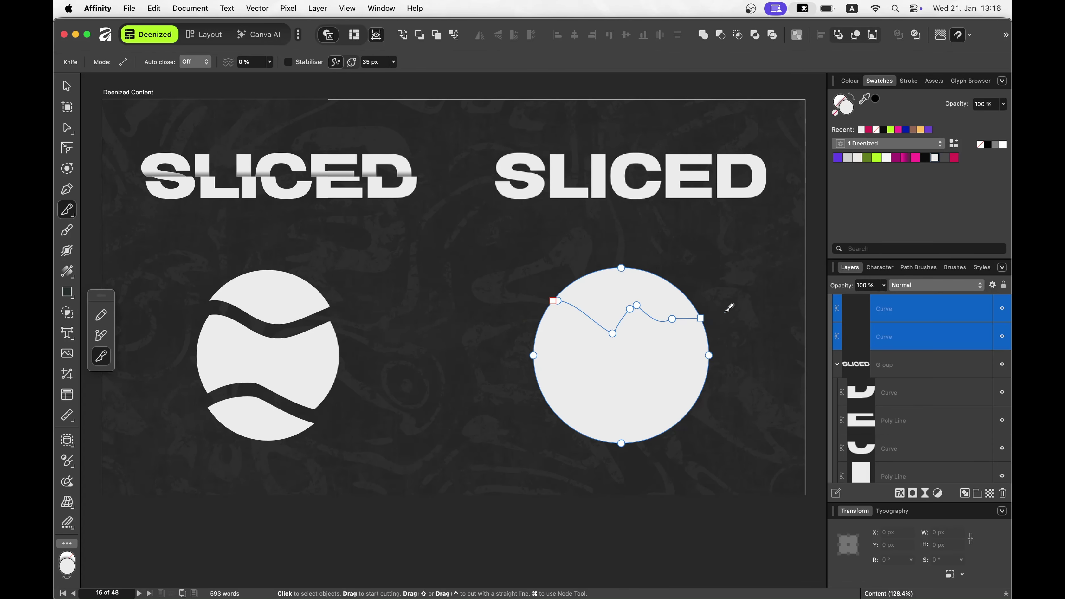
pyautogui.press('v')
pyautogui.click(652, 293)
pyautogui.moveTo(651, 293); pyautogui.dragTo(651, 257)
pyautogui.click(866, 157)
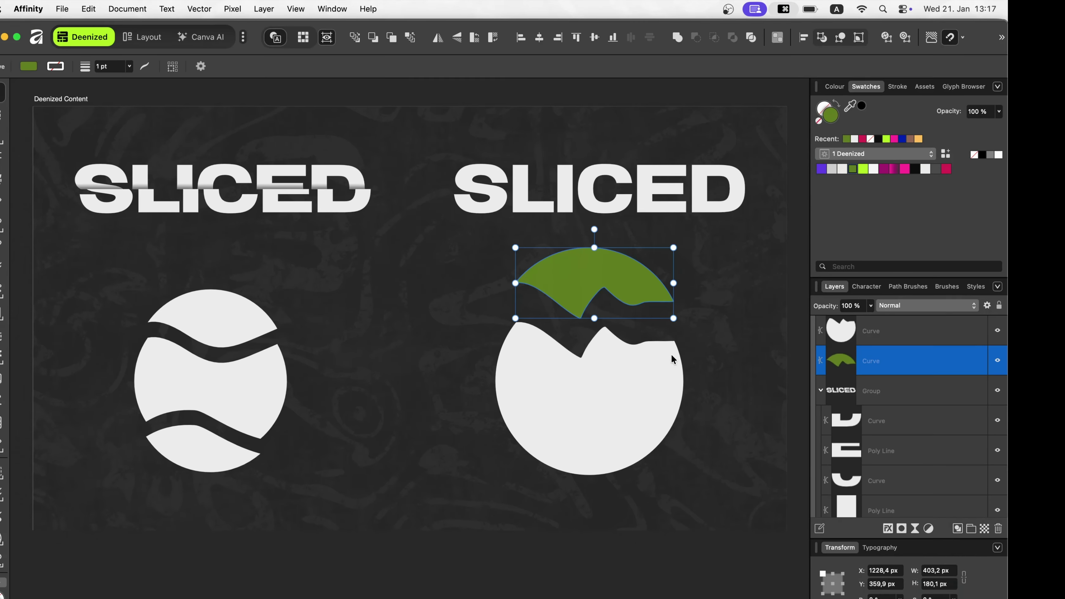
# Undo the green fill, the move and the freehand cut to restore the whole circle.
pyautogui.press('super+z')
pyautogui.press('super+z')
pyautogui.press('super+z')
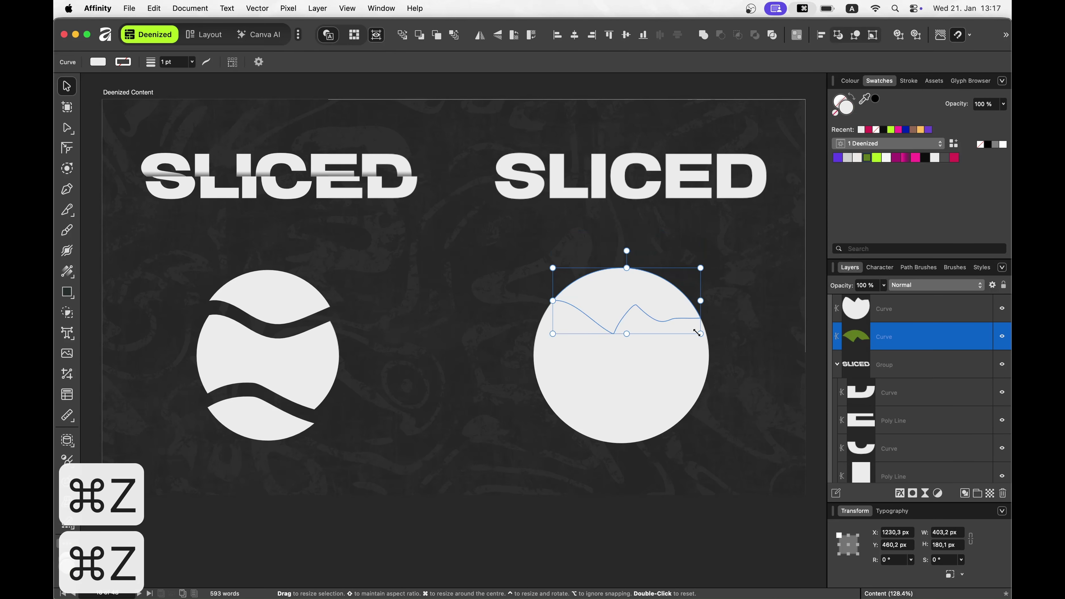
pyautogui.press('super+z')
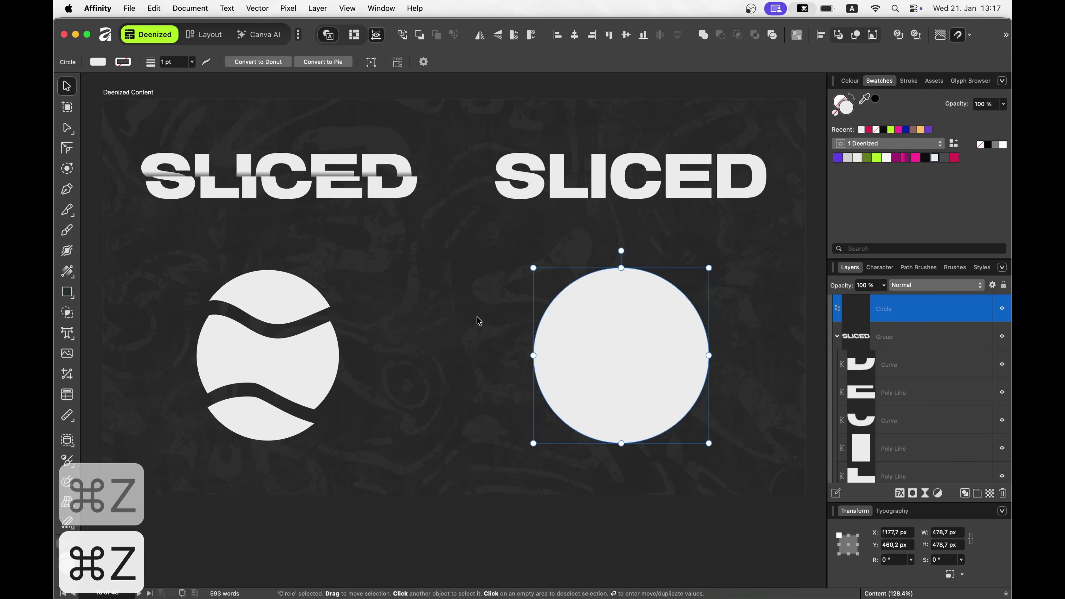
# Slice the right circle with three straight, roughly horizontal Knife cuts and one vertical cut through its lower part.
pyautogui.press('k')
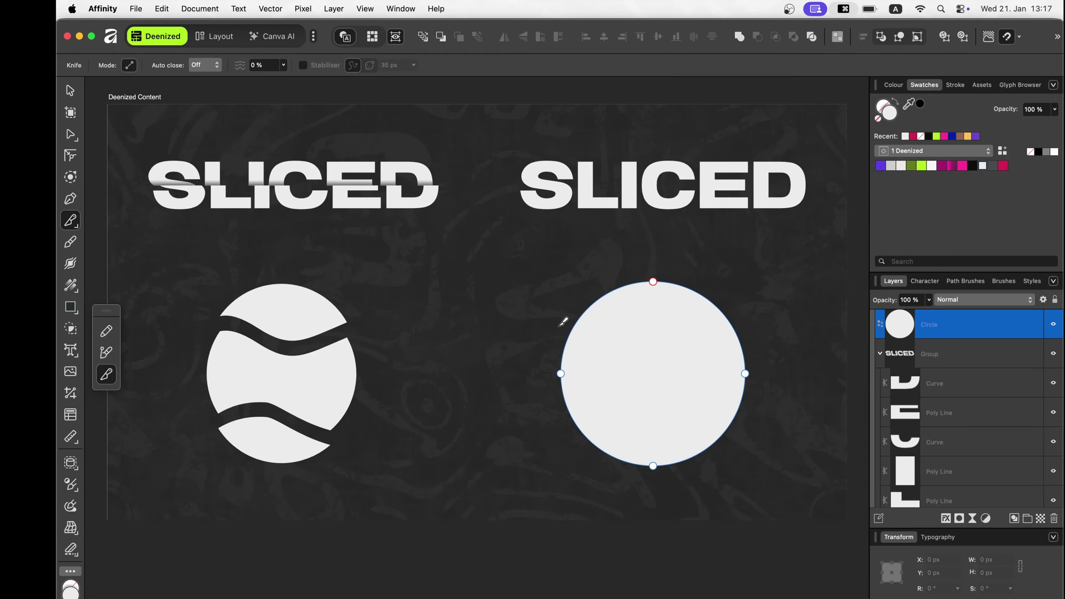
pyautogui.moveTo(506, 307); pyautogui.dragTo(778, 297)
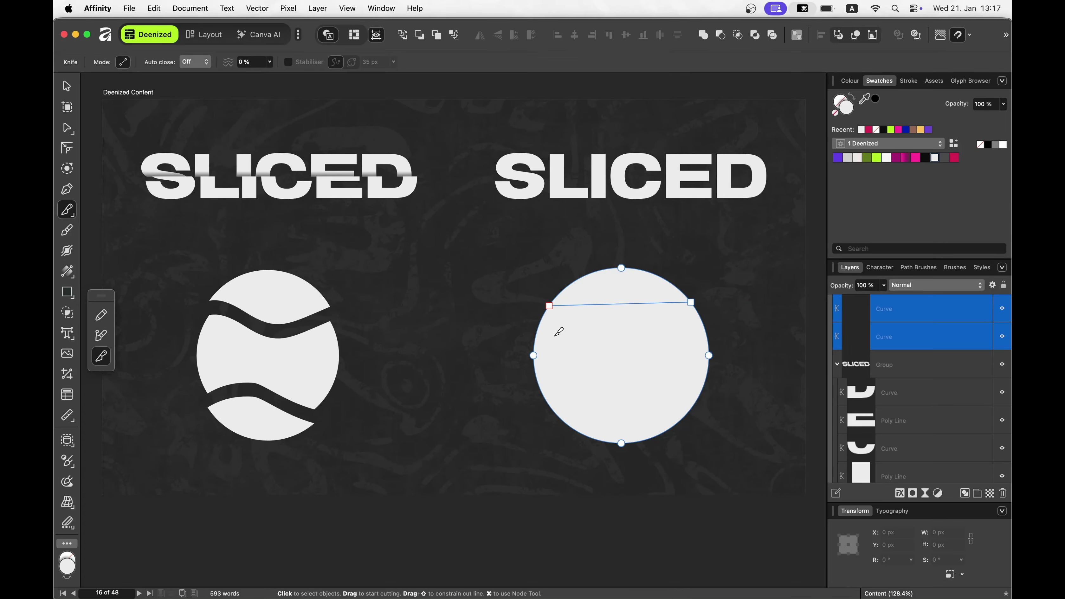
pyautogui.moveTo(605, 336); pyautogui.dragTo(808, 334)
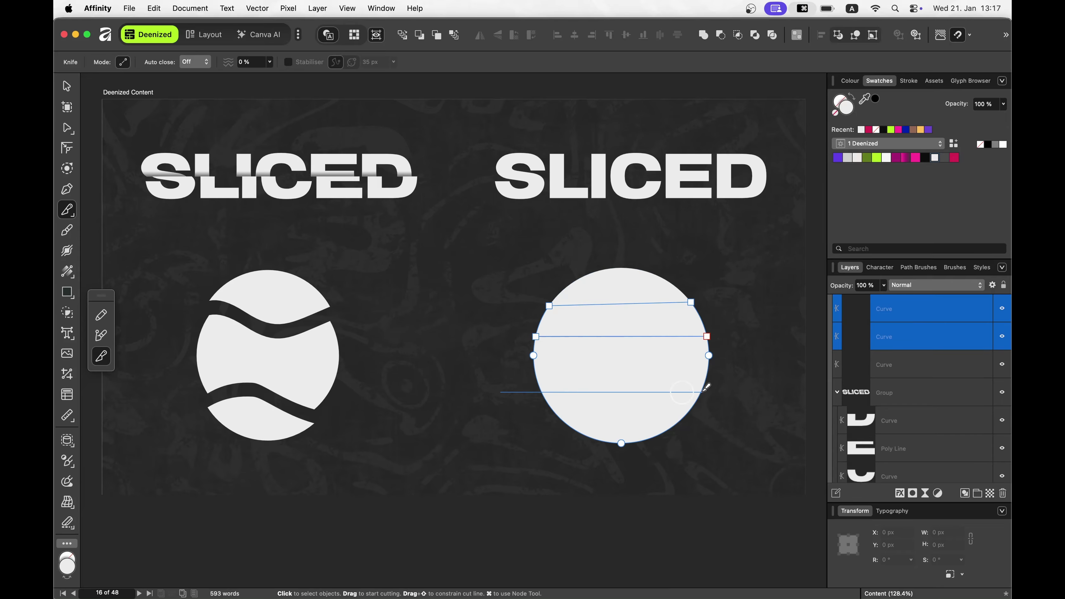
pyautogui.moveTo(706, 389); pyautogui.dragTo(714, 391)
pyautogui.moveTo(630, 232); pyautogui.dragTo(630, 266)
pyautogui.moveTo(637, 460); pyautogui.dragTo(638, 460)
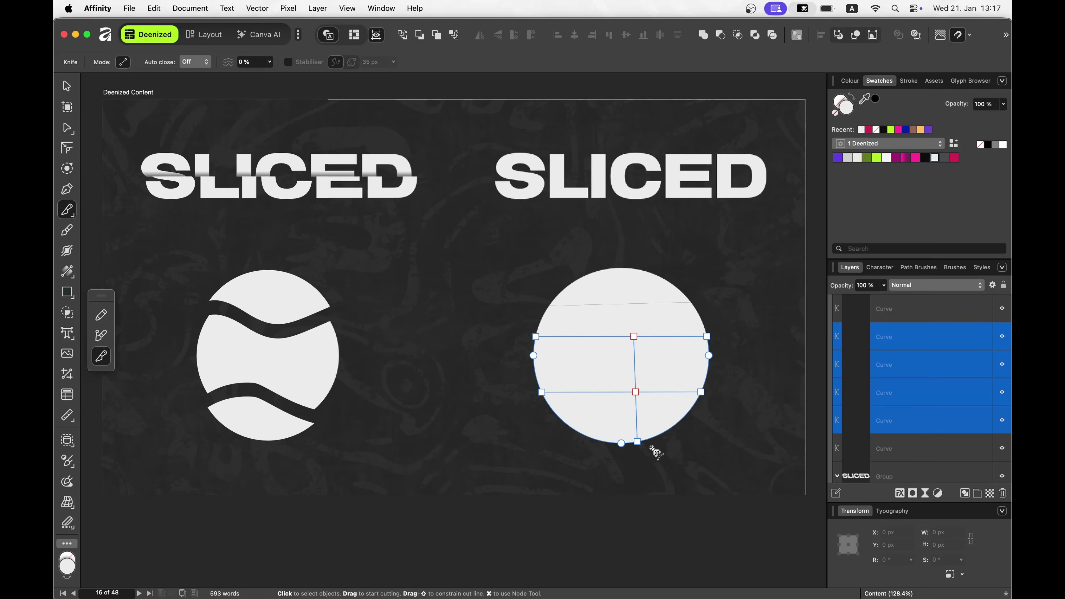
# Undo the straight cuts on the circle and turn off the Knife's straight-line mode.
pyautogui.press('super+z')
pyautogui.press('super+z')
pyautogui.press('super+z')
pyautogui.press('super+z')
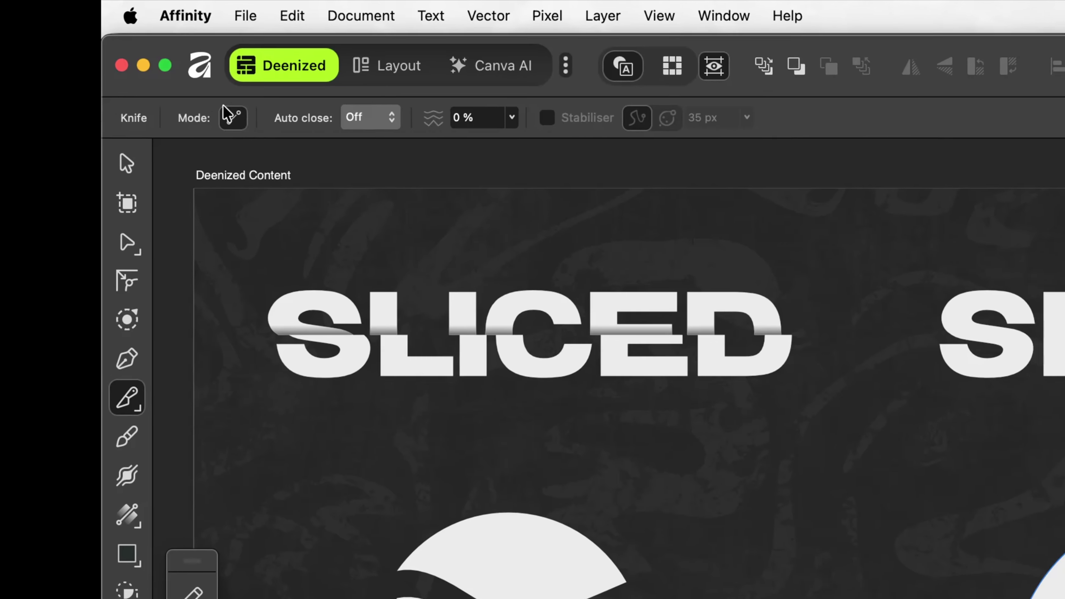
pyautogui.click(230, 116)
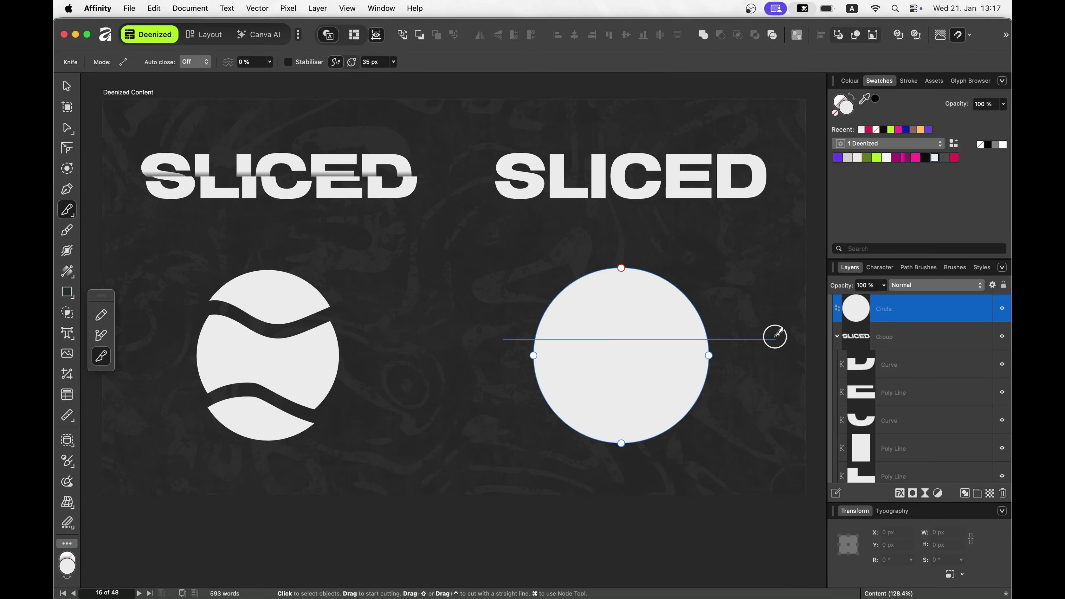
# Try slicing the circle with one exactly horizontal and two vertical cuts in freehand mode, and undo them.
pyautogui.moveTo(750, 263); pyautogui.dragTo(749, 262)
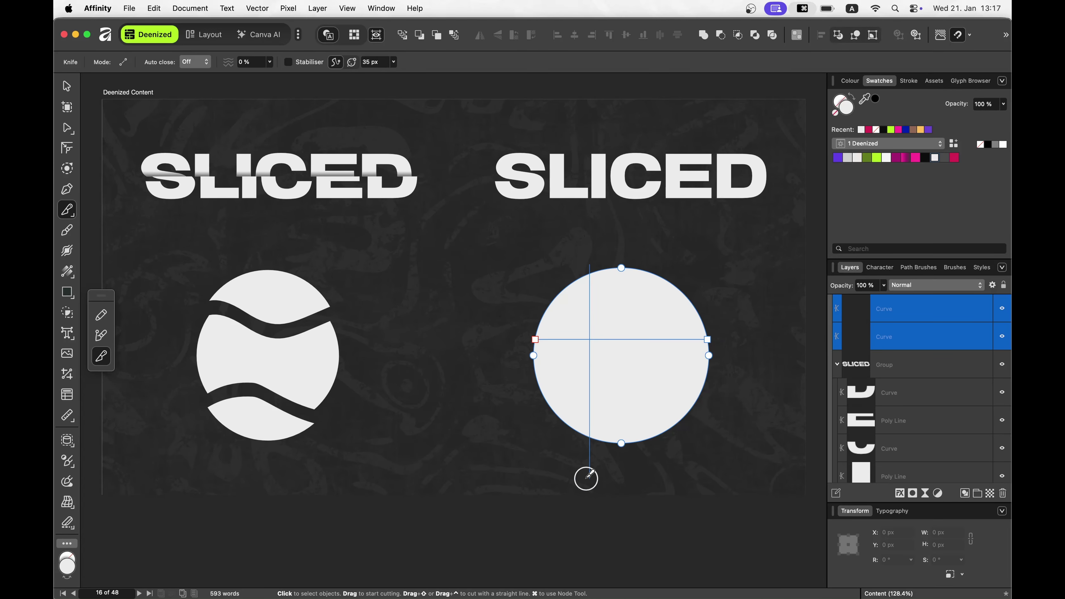
pyautogui.moveTo(589, 474); pyautogui.dragTo(588, 470)
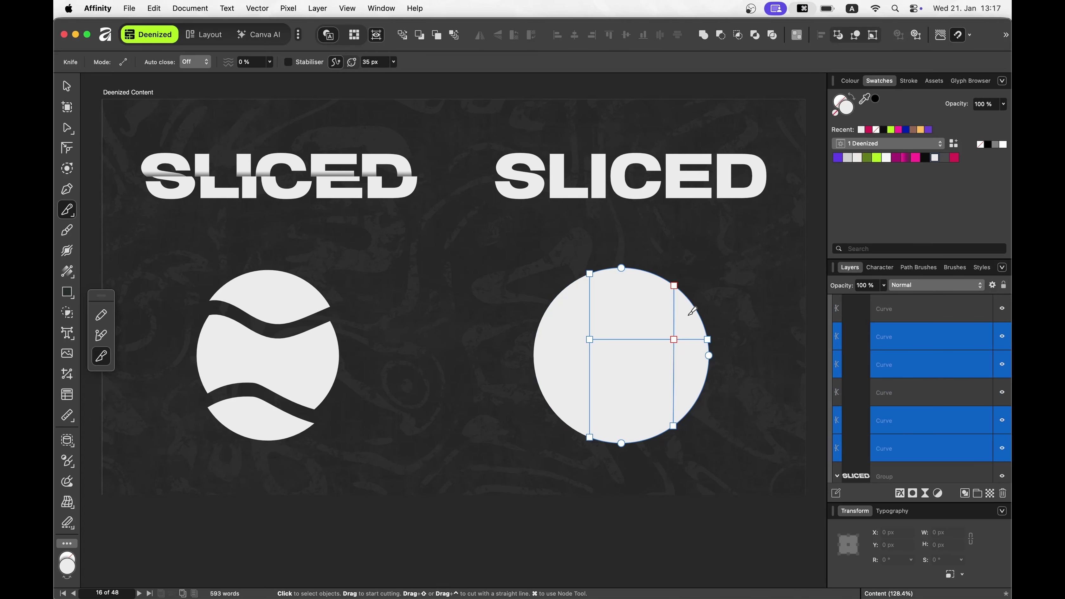
pyautogui.press('super+z')
pyautogui.press('super+z')
pyautogui.press('super+z')
pyautogui.press('super+z')
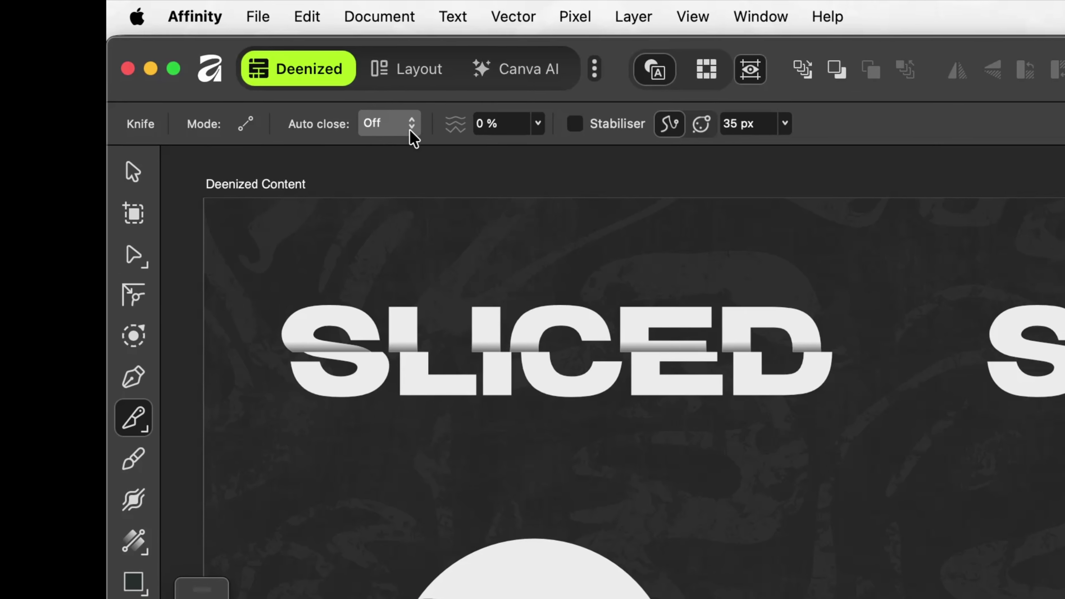
# Set the Knife's Auto close to Always and cut a wavy top section, a lower-left lobe and an inner loop in the circle.
pyautogui.click(198, 62)
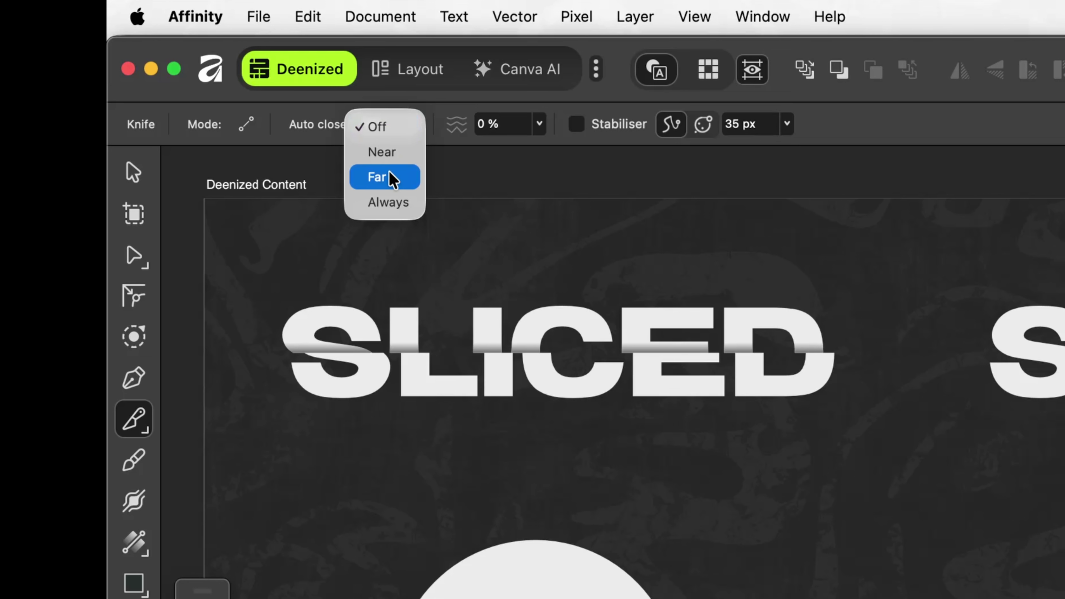
pyautogui.click(392, 203)
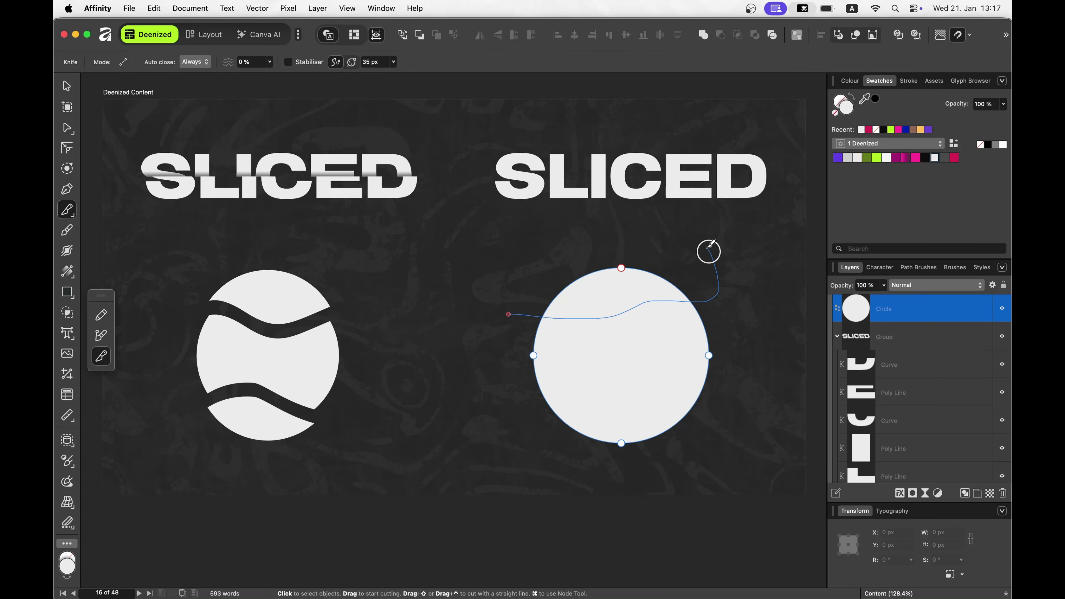
pyautogui.moveTo(553, 230); pyautogui.dragTo(554, 231)
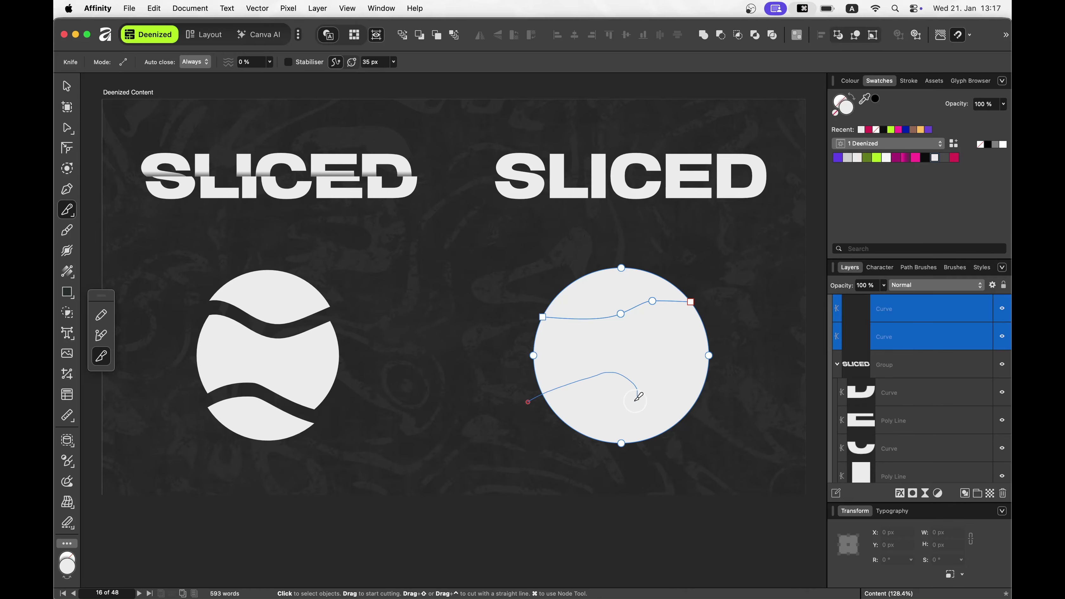
pyautogui.moveTo(592, 402); pyautogui.dragTo(591, 405)
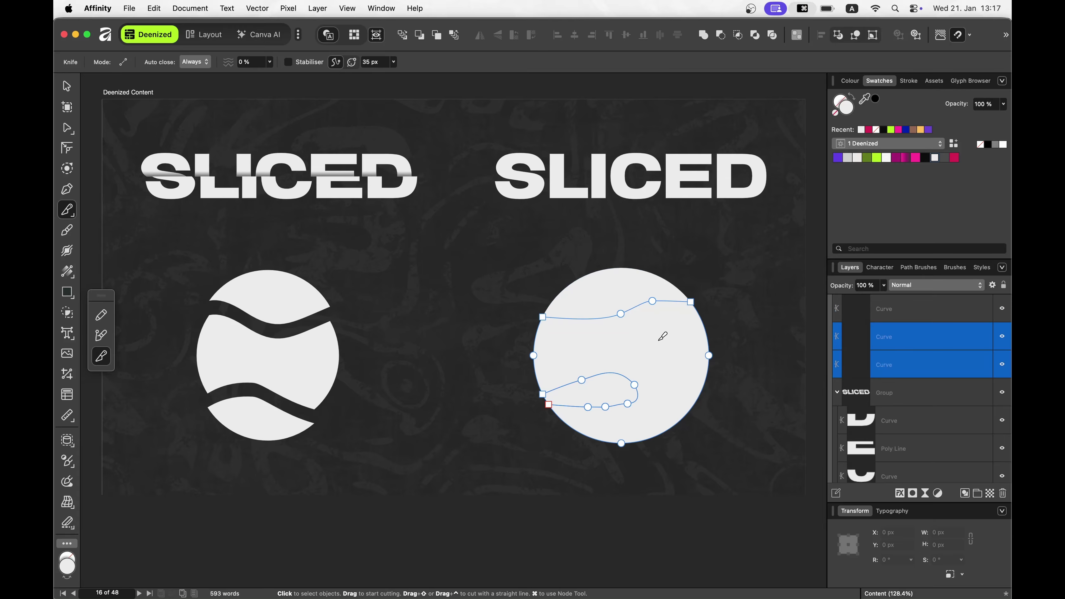
pyautogui.moveTo(684, 357); pyautogui.dragTo(680, 338)
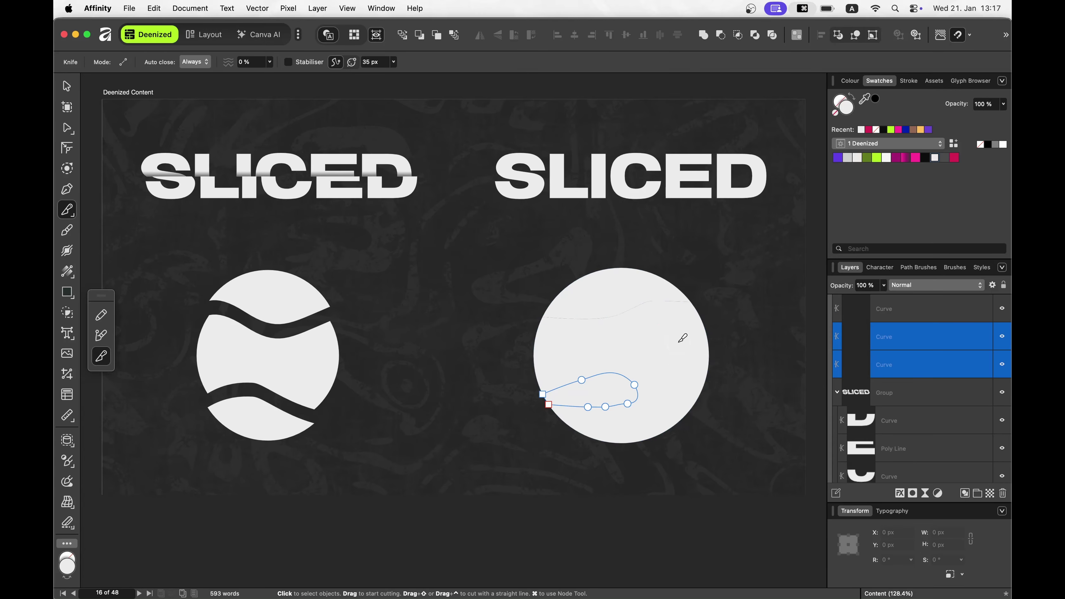
# Move the closed loop piece inside the circle up and to the left, out of its hole.
pyautogui.press('b')
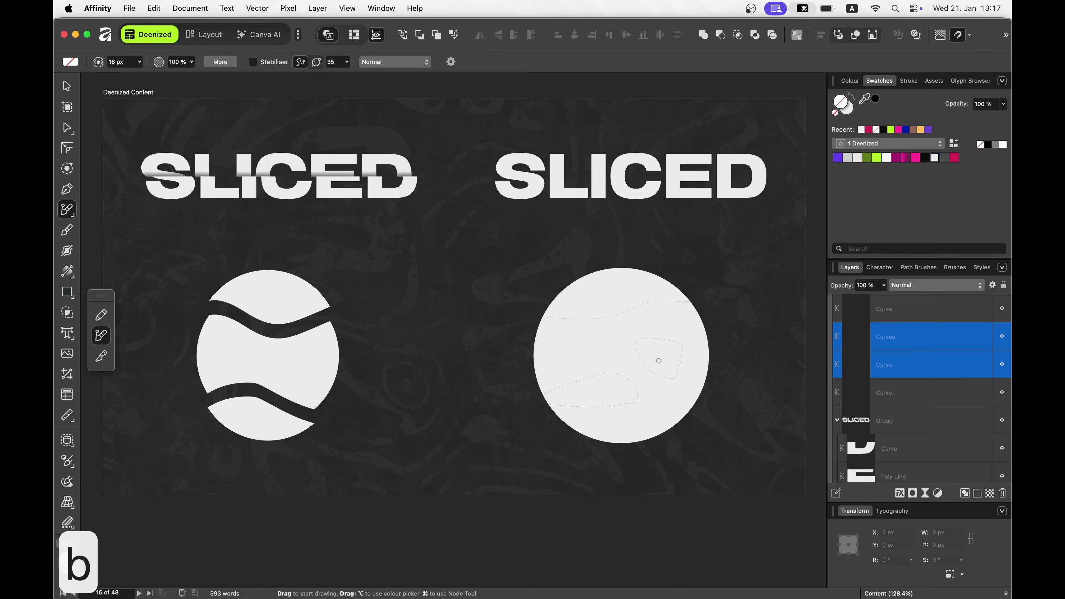
pyautogui.press('v')
pyautogui.click(658, 361)
pyautogui.moveTo(659, 361)
pyautogui.mouseDown()
pyautogui.moveTo(611, 347)
pyautogui.moveTo(624, 340)
pyautogui.mouseUp()
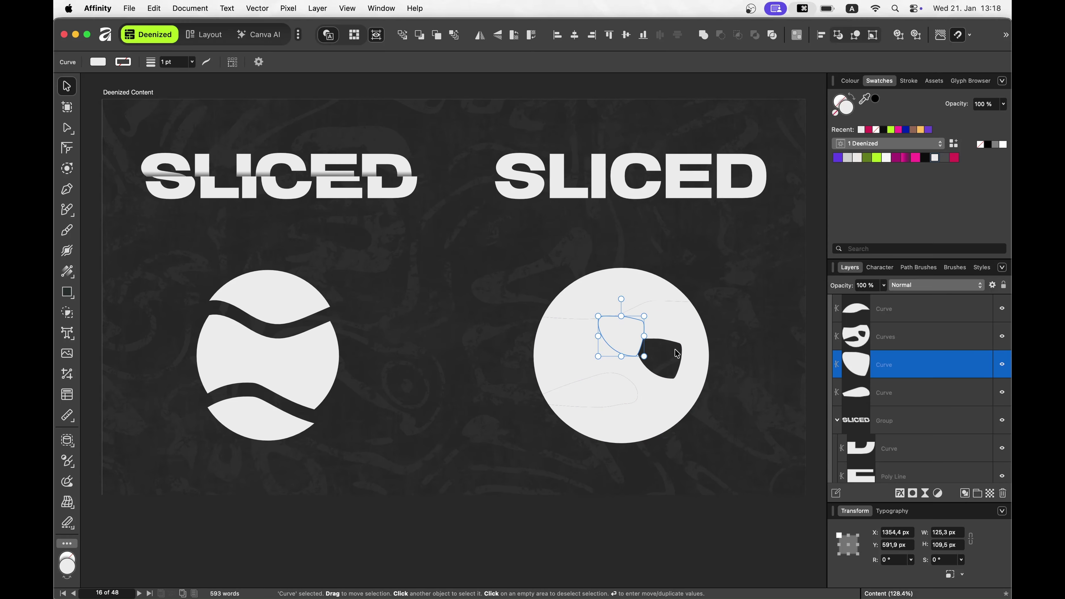
# Undo the loop piece's move and all auto-closed cuts to restore the whole circle.
pyautogui.press('super+z')
pyautogui.press('super+z')
pyautogui.press('super+z')
pyautogui.press('super+z')
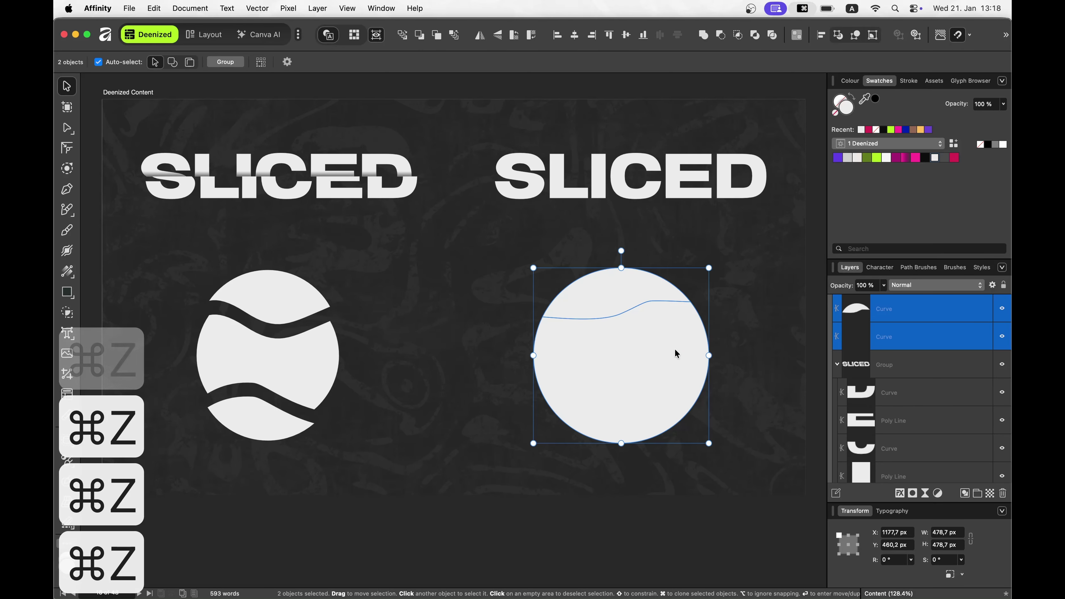
pyautogui.press('super+z')
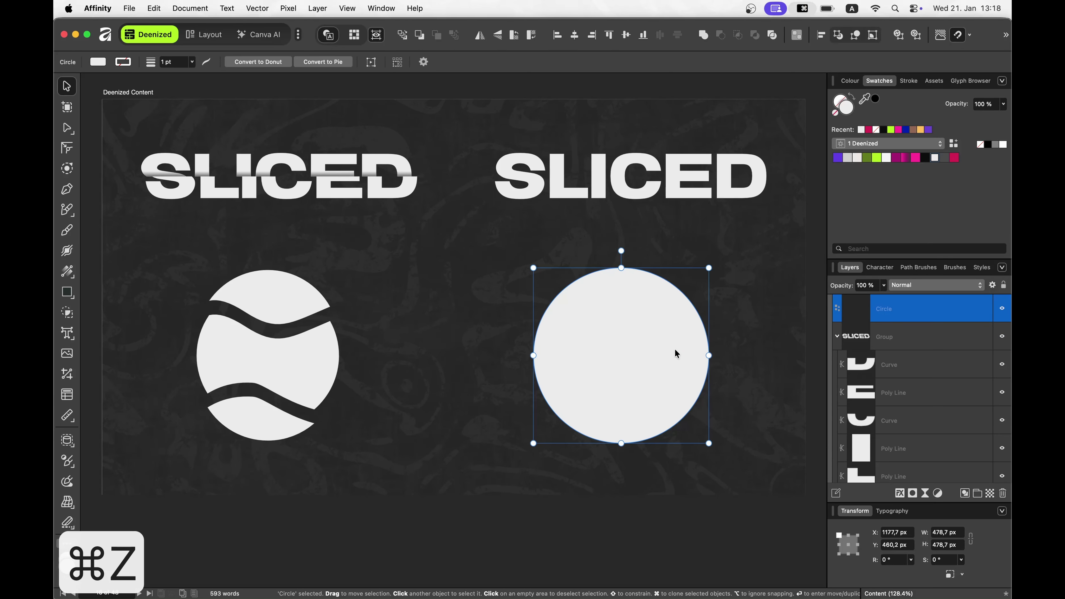
# Configure the Knife with Auto close Off, smoothing at 100 % and the Stabiliser enabled.
pyautogui.press('k')
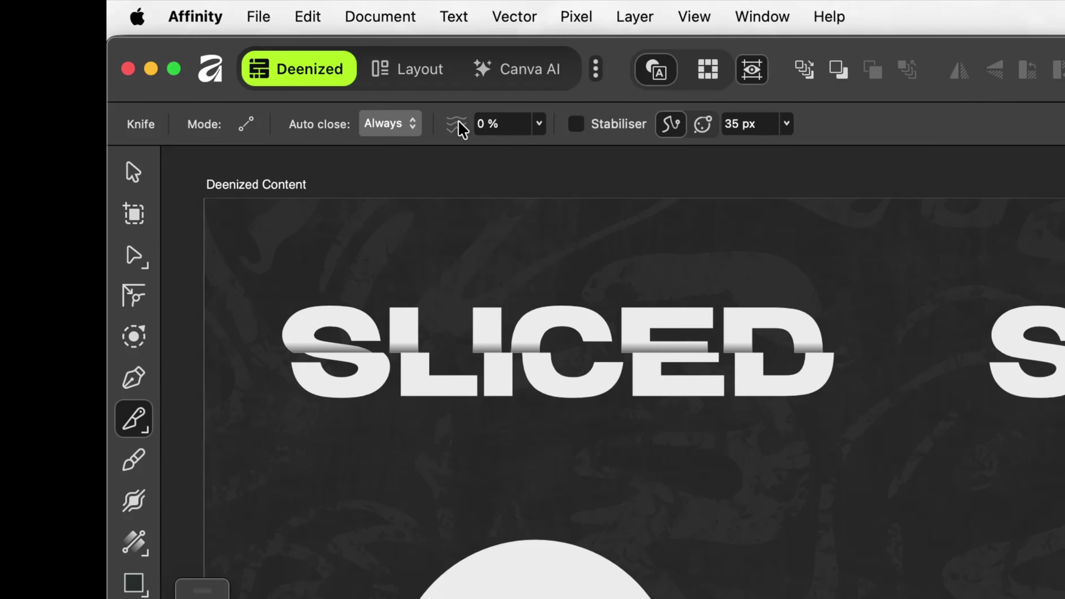
pyautogui.click(404, 125)
pyautogui.click(393, 48)
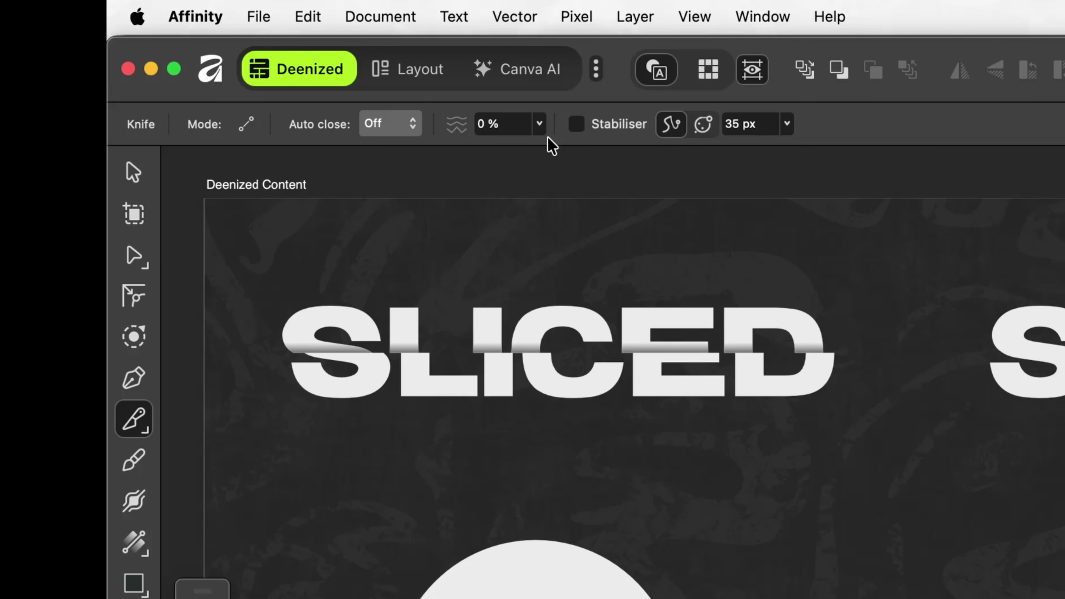
pyautogui.click(539, 125)
pyautogui.moveTo(540, 149); pyautogui.dragTo(733, 157)
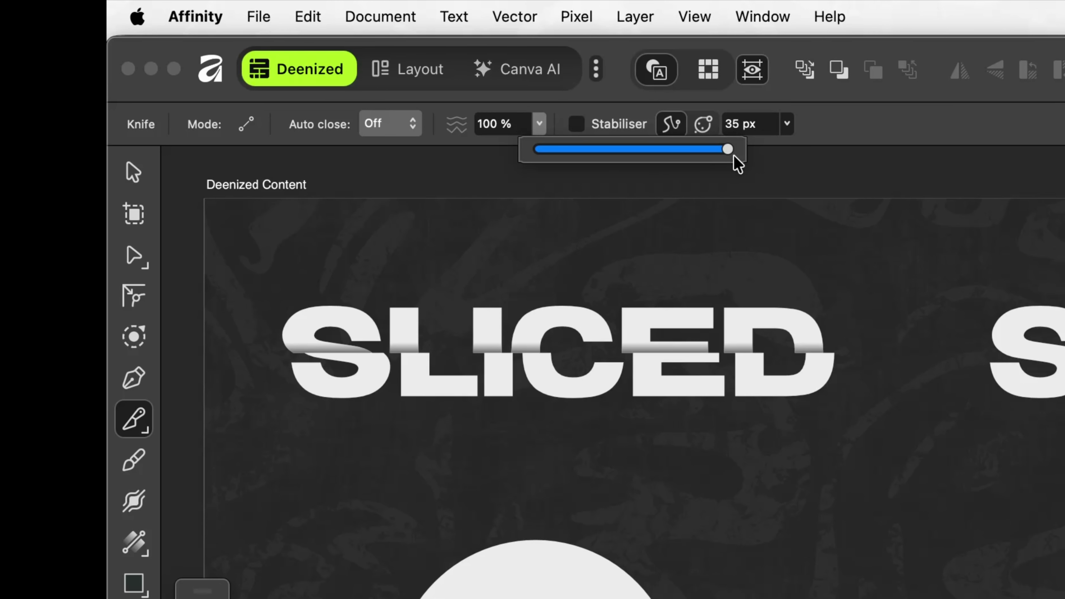
pyautogui.click(576, 125)
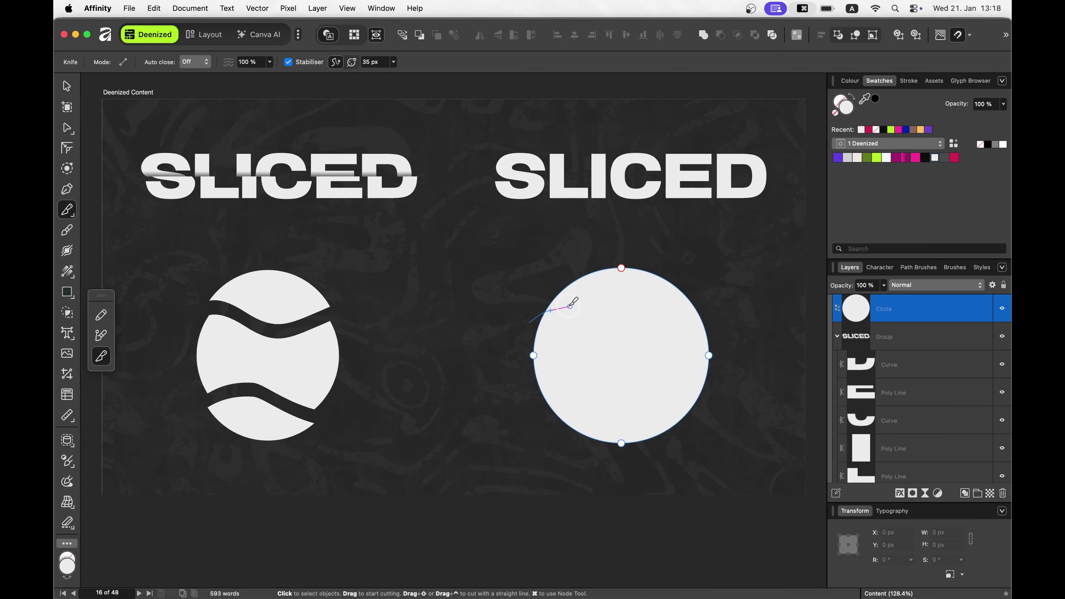
# Slice the right circle with two smooth wavy cuts and offset the top piece slightly upward and the bottom piece slightly downward.
pyautogui.moveTo(711, 311); pyautogui.dragTo(729, 305)
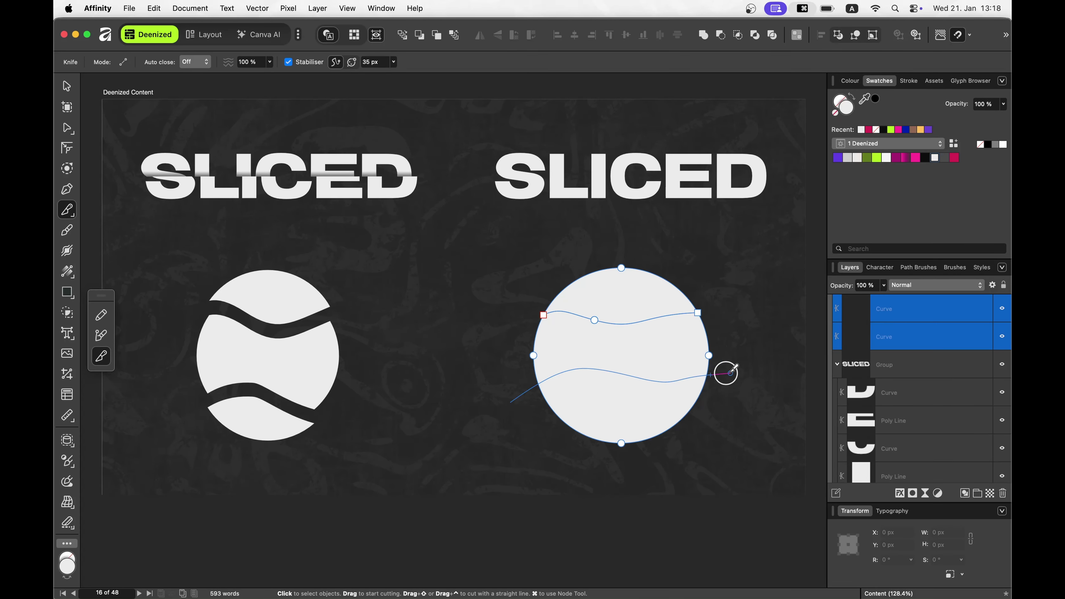
pyautogui.moveTo(730, 371); pyautogui.dragTo(749, 369)
pyautogui.press('v')
pyautogui.click(609, 282)
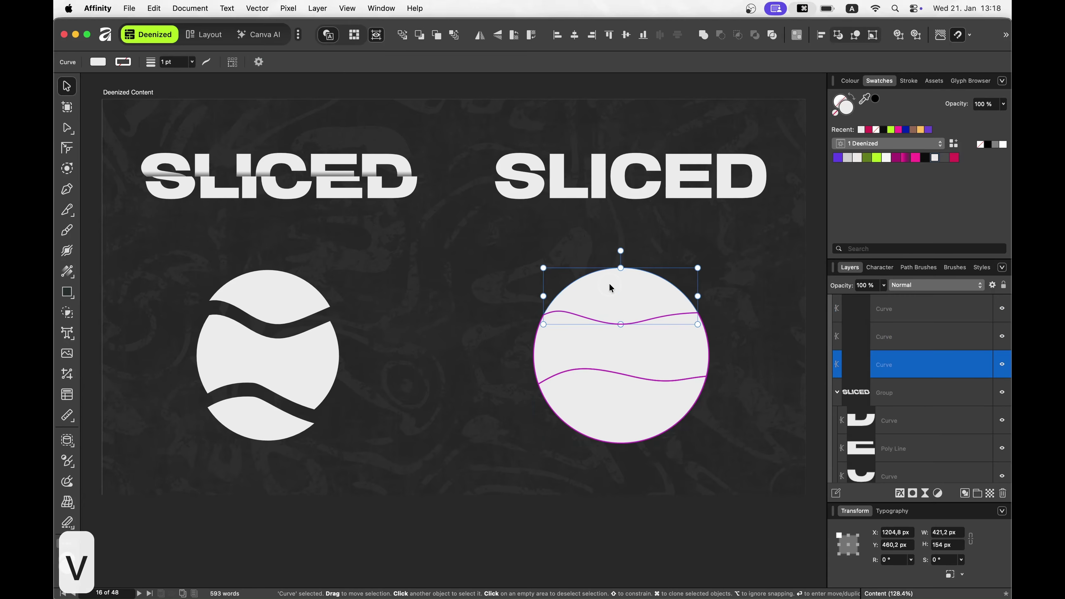
pyautogui.moveTo(609, 282); pyautogui.dragTo(611, 269)
pyautogui.click(623, 392)
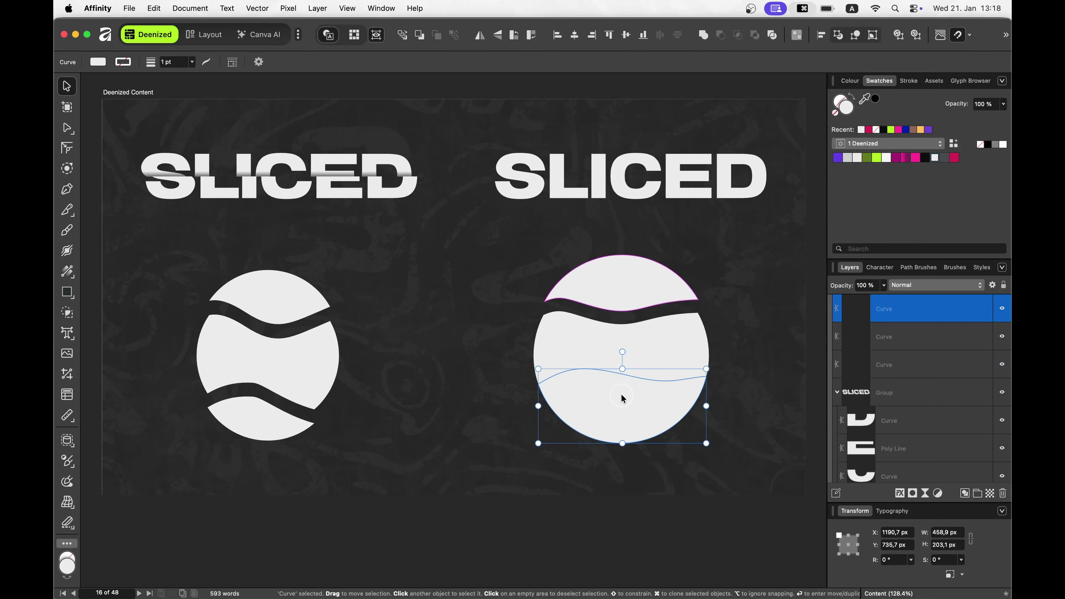
pyautogui.moveTo(622, 397); pyautogui.dragTo(622, 410)
# Slice the right SLICED text with a straight horizontal Knife cut through the middle of its letters.
pyautogui.click(600, 198)
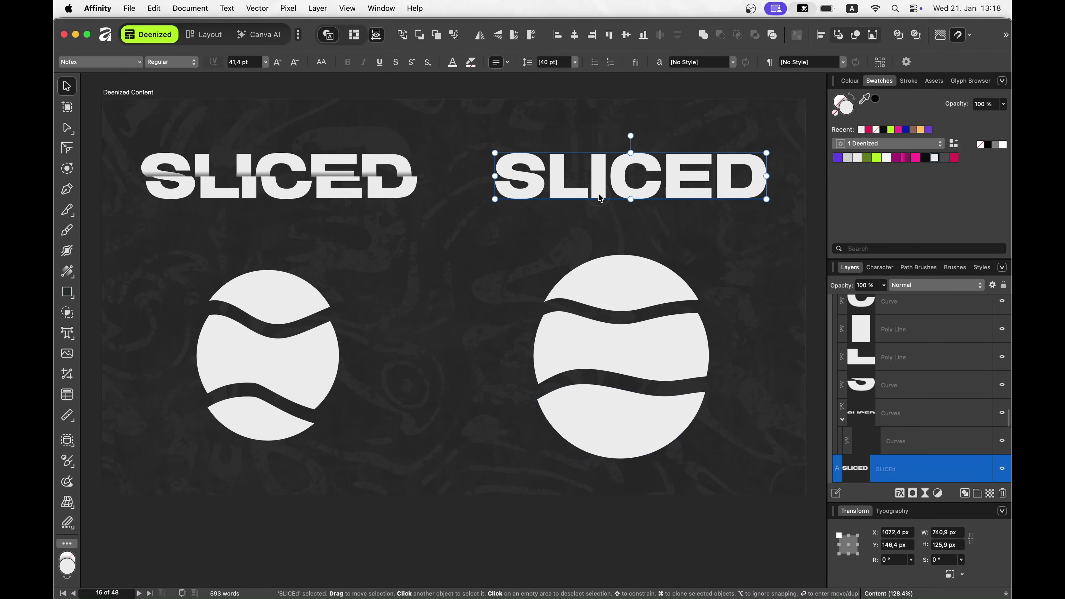
pyautogui.press('k')
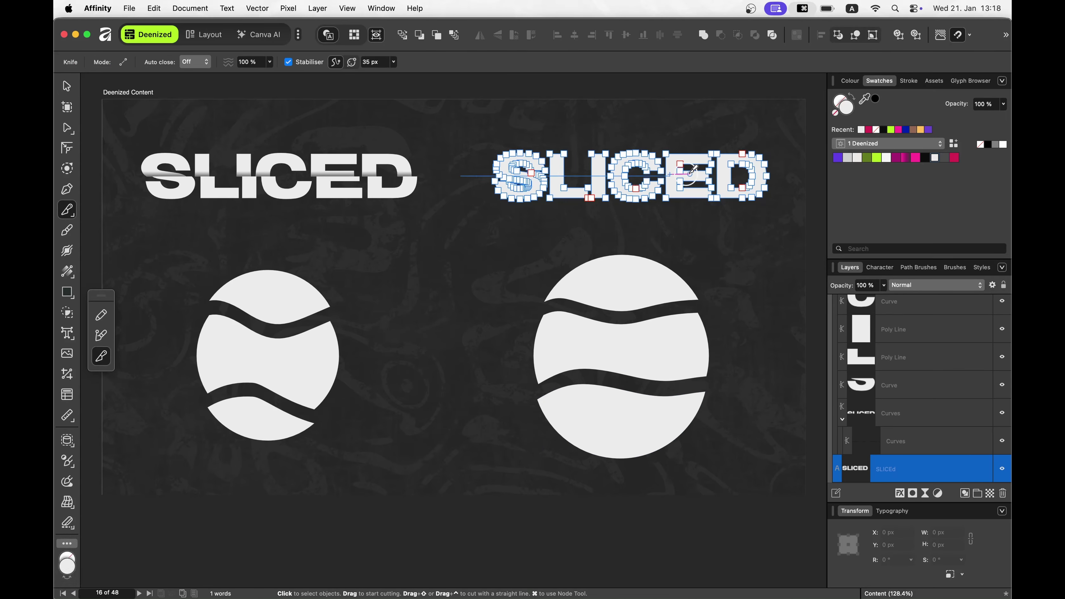
pyautogui.moveTo(801, 172); pyautogui.dragTo(802, 170)
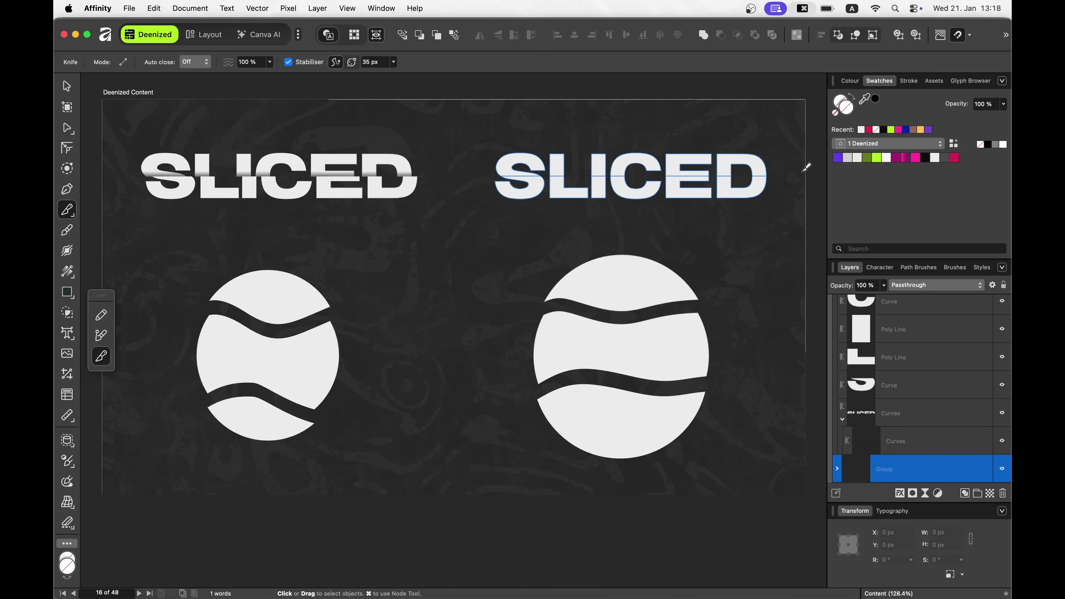
# Expand the sliced text's group in the layer list and examine its separate letter pieces.
pyautogui.press('v')
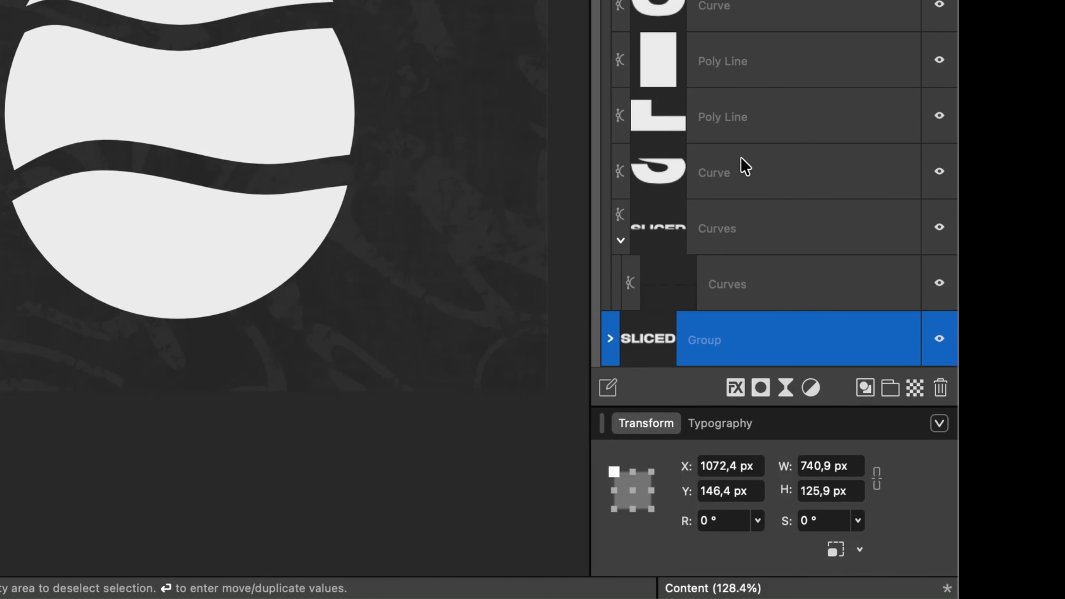
pyautogui.scroll(-2, 864, 420)
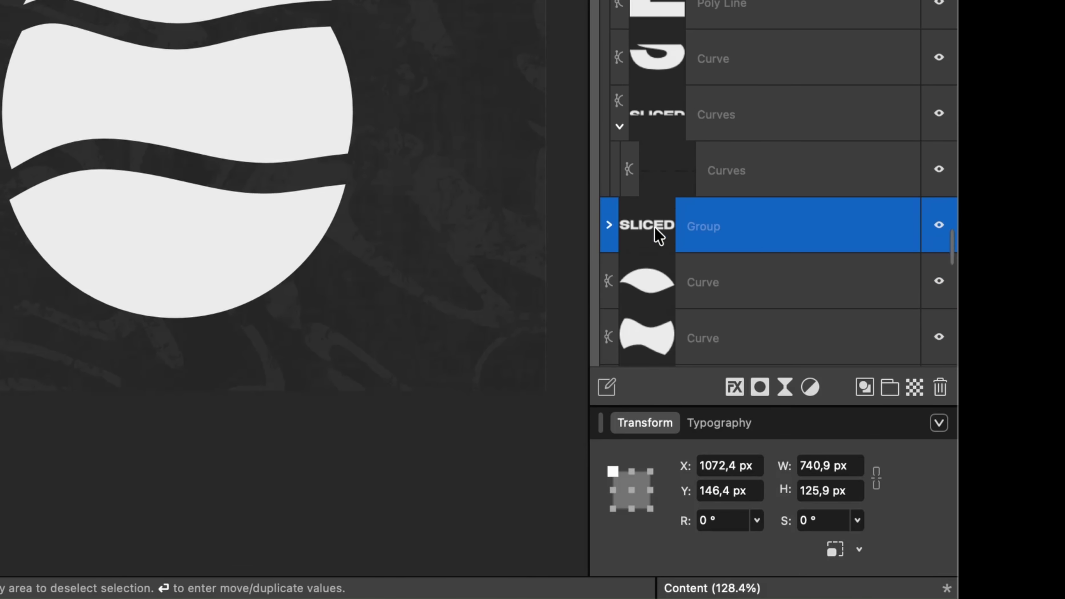
pyautogui.scroll(-1, 682, 226)
pyautogui.click(611, 171)
pyautogui.scroll(-2, 672, 177)
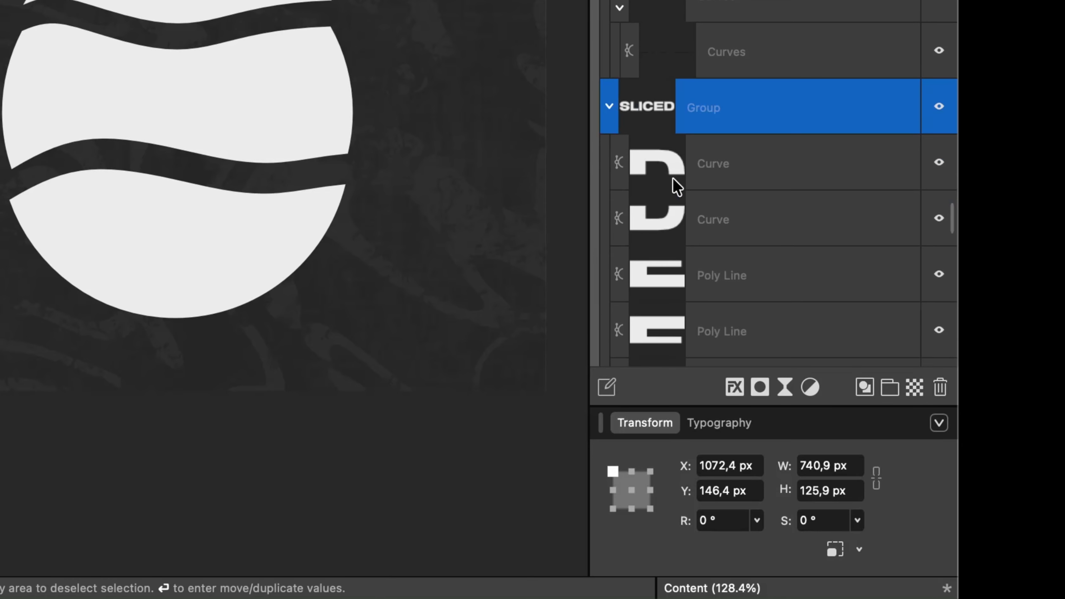
# Select the lower halves of all six letters in the right SLICED text and offset them horizontally about 21 px to the right.
pyautogui.scroll(-2, 716, 281)
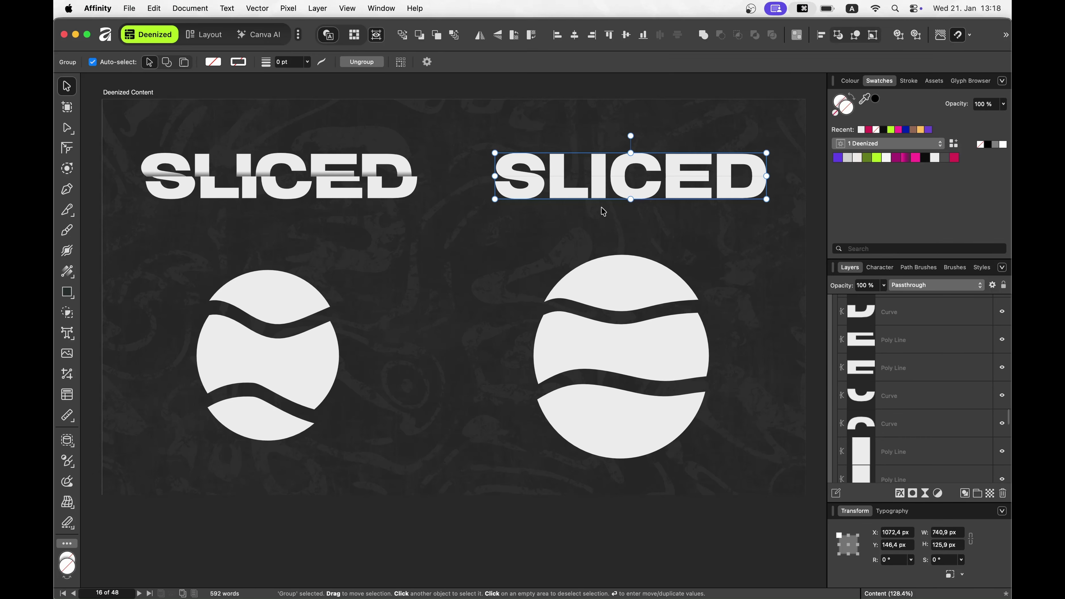
pyautogui.doubleClick(531, 195)
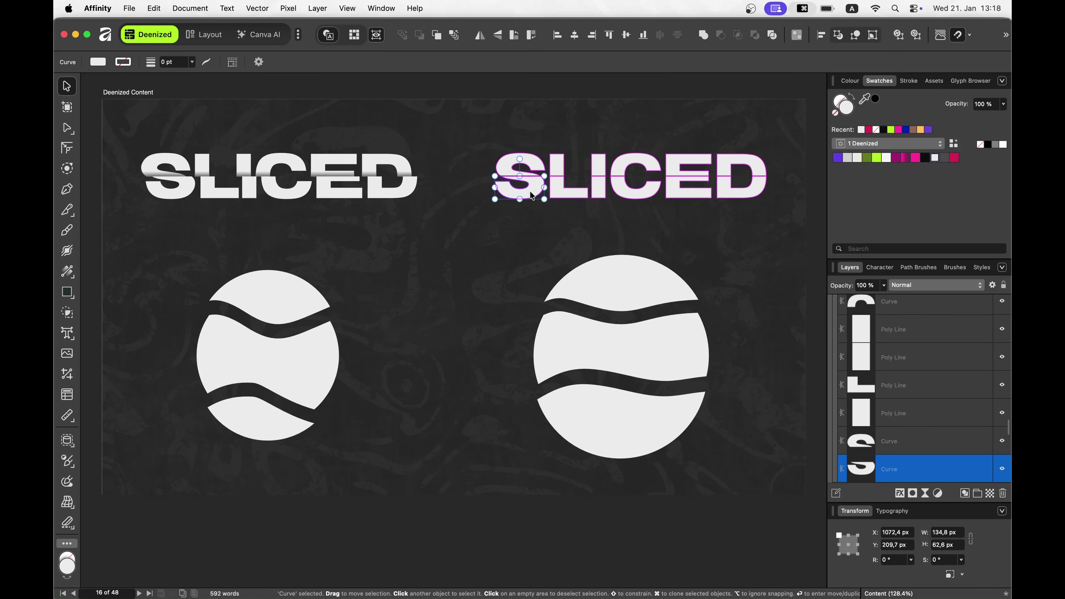
pyautogui.keyDown('shift'); pyautogui.click(556, 189); pyautogui.keyUp('shift')
pyautogui.keyDown('shift'); pyautogui.click(599, 184); pyautogui.keyUp('shift')
pyautogui.keyDown('shift'); pyautogui.click(623, 189); pyautogui.keyUp('shift')
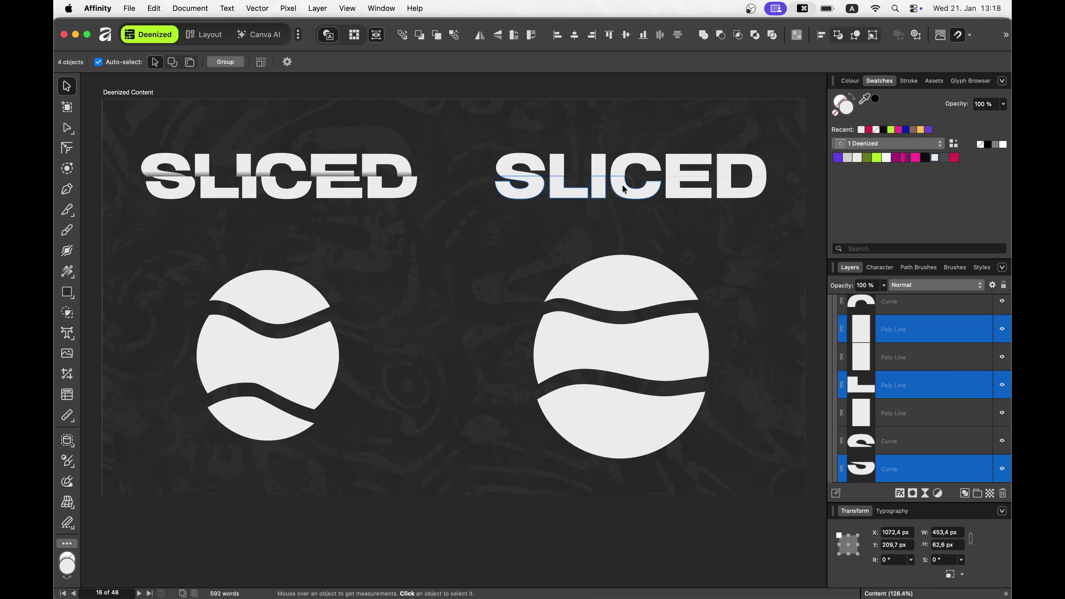
pyautogui.keyDown('shift'); pyautogui.click(670, 192); pyautogui.keyUp('shift')
pyautogui.keyDown('shift'); pyautogui.click(720, 188); pyautogui.keyUp('shift')
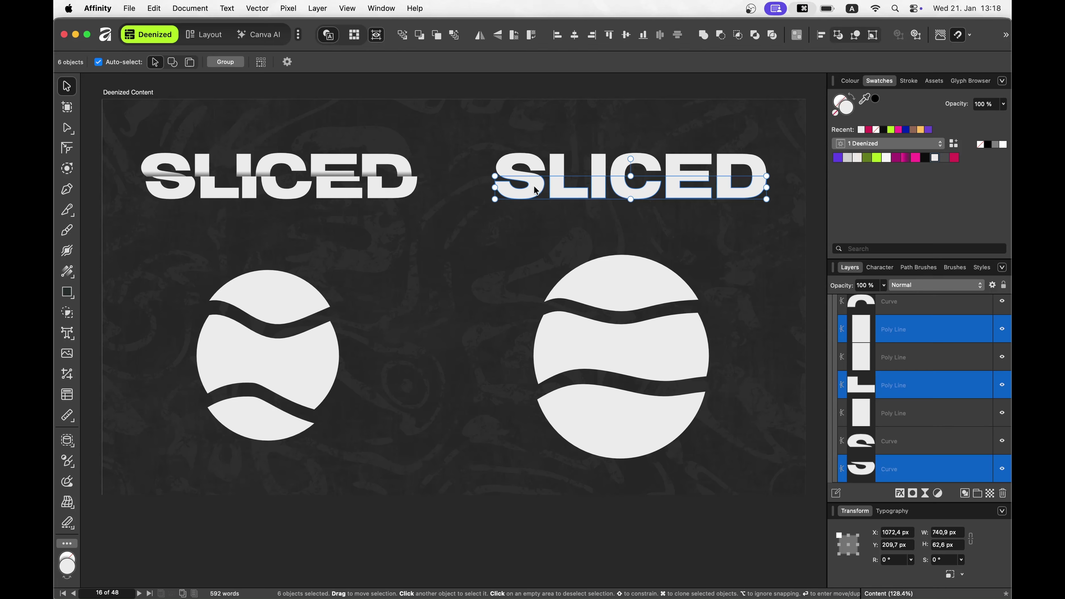
pyautogui.moveTo(534, 185); pyautogui.dragTo(544, 188)
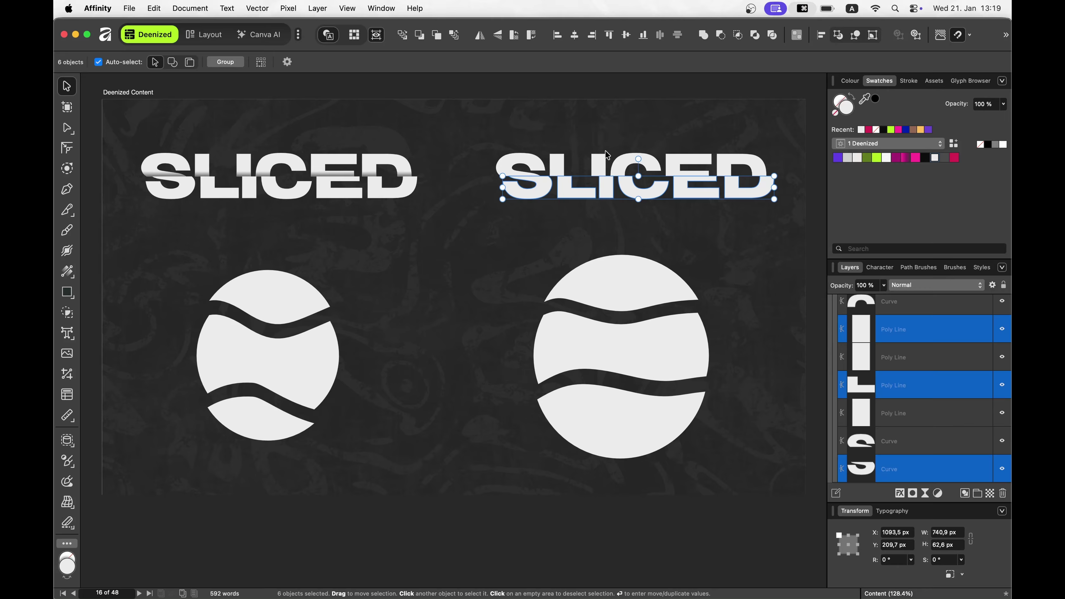
# Select the upper halves of all six letters in the right SLICED text.
pyautogui.click(518, 162)
pyautogui.keyDown('shift'); pyautogui.click(557, 164); pyautogui.keyUp('shift')
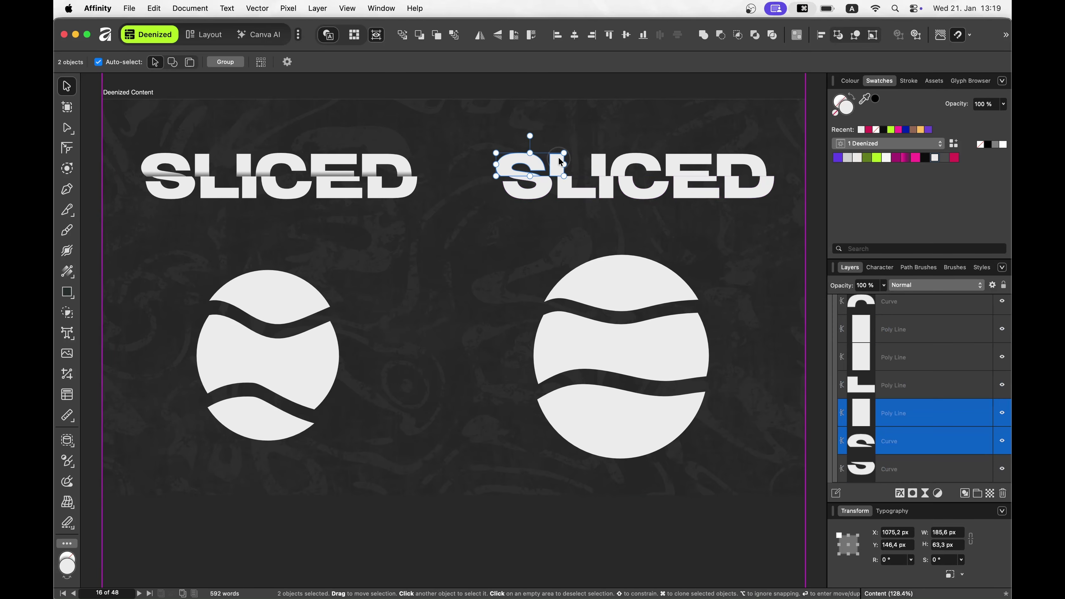
pyautogui.keyDown('shift'); pyautogui.click(600, 167); pyautogui.keyUp('shift')
pyautogui.keyDown('shift'); pyautogui.click(667, 165); pyautogui.keyUp('shift')
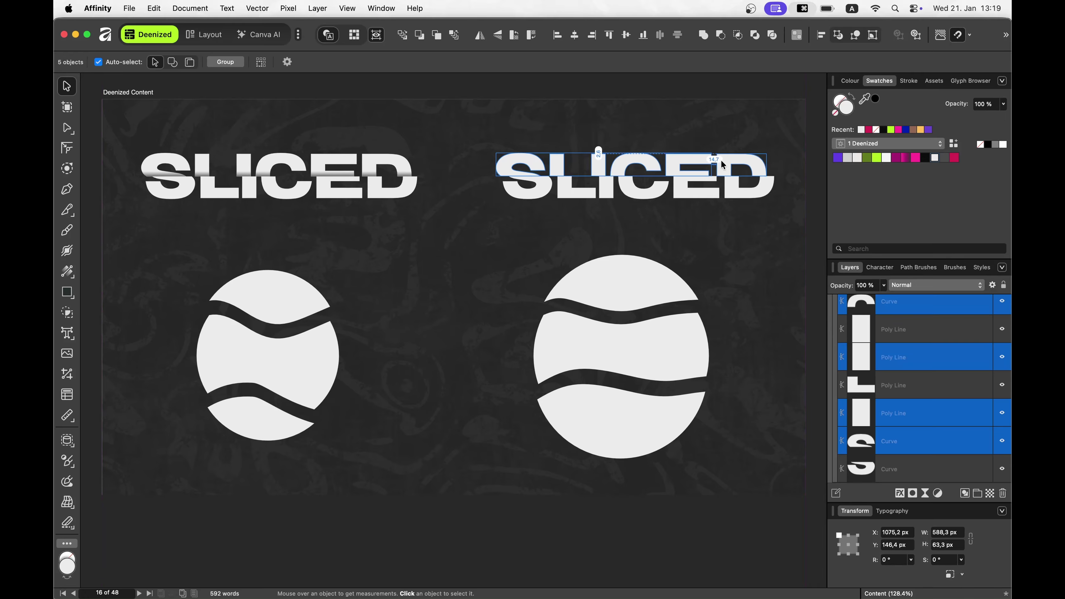
pyautogui.keyDown('shift'); pyautogui.click(737, 156); pyautogui.keyUp('shift')
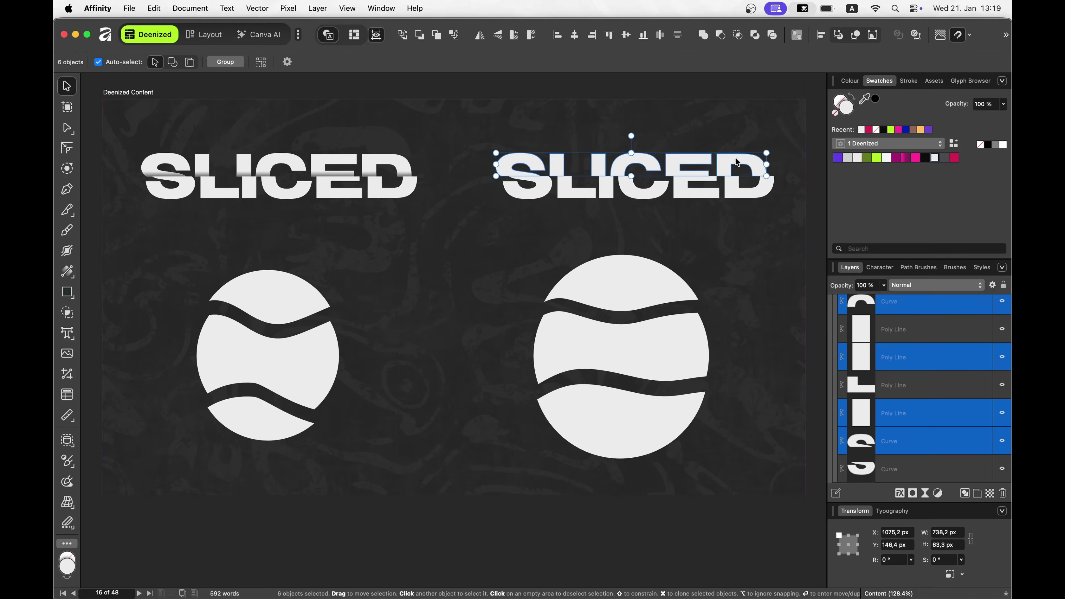
# Try light grey, purple and lime green fills on the upper letter halves and undo the fill changes.
pyautogui.click(849, 157)
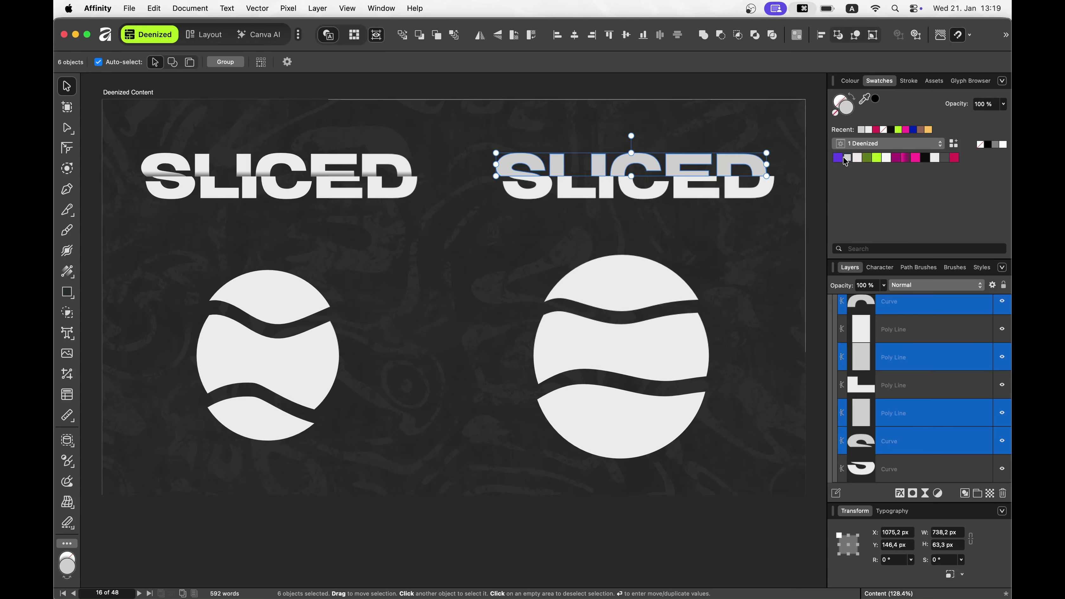
pyautogui.click(839, 158)
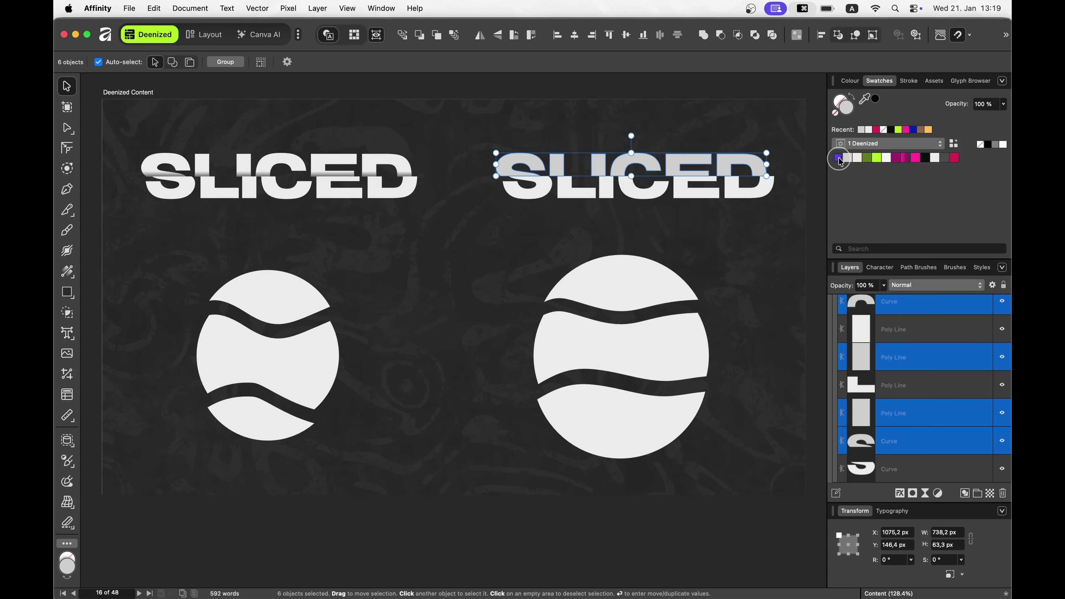
pyautogui.click(876, 158)
pyautogui.press('super+z')
pyautogui.press('super+z')
pyautogui.press('super+z')
pyautogui.press('super+z')
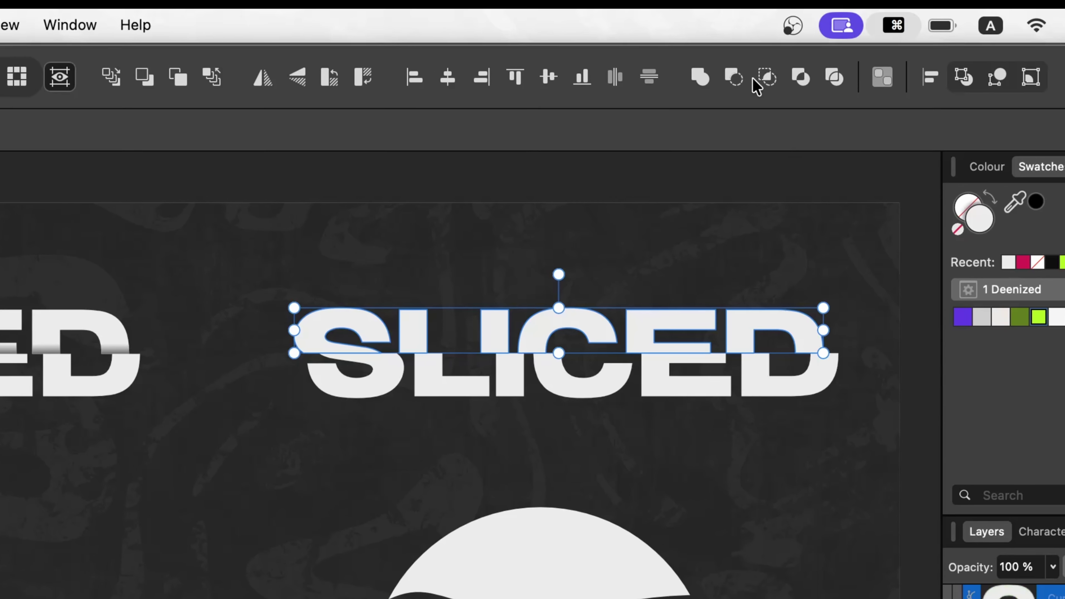
# Merge the upper letter halves into one shape with Add and nest a duplicate of it inside the original.
pyautogui.click(702, 78)
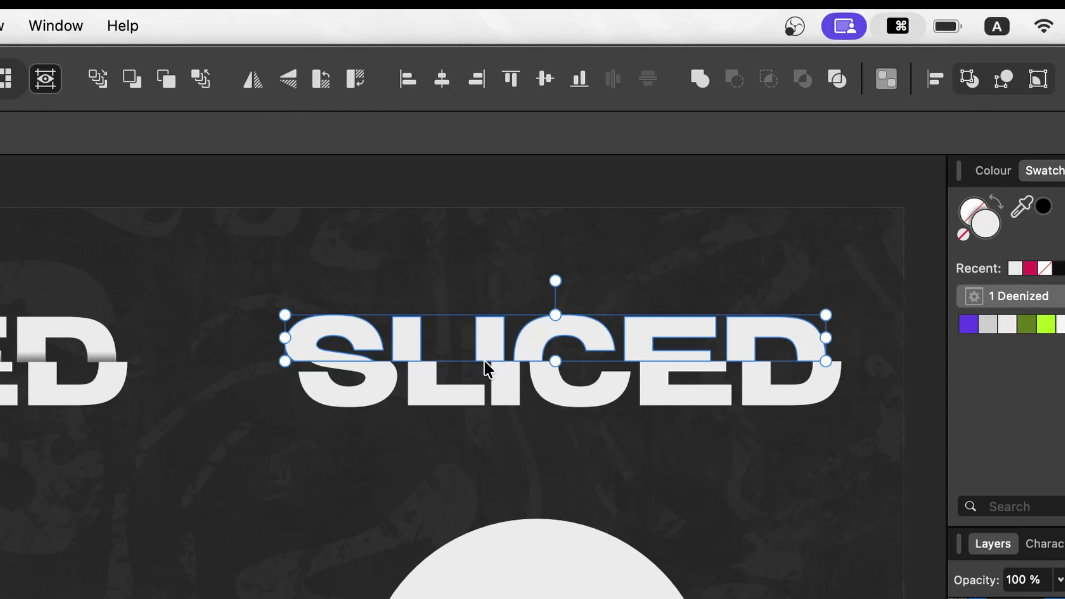
pyautogui.press('super+c')
pyautogui.press('super+v')
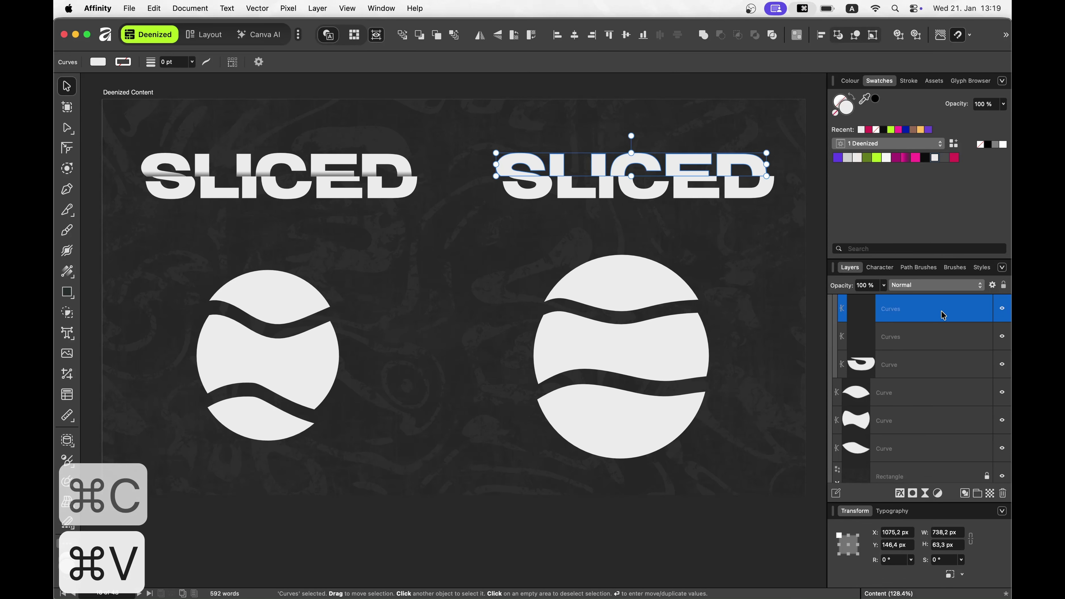
pyautogui.scroll(1, 943, 314)
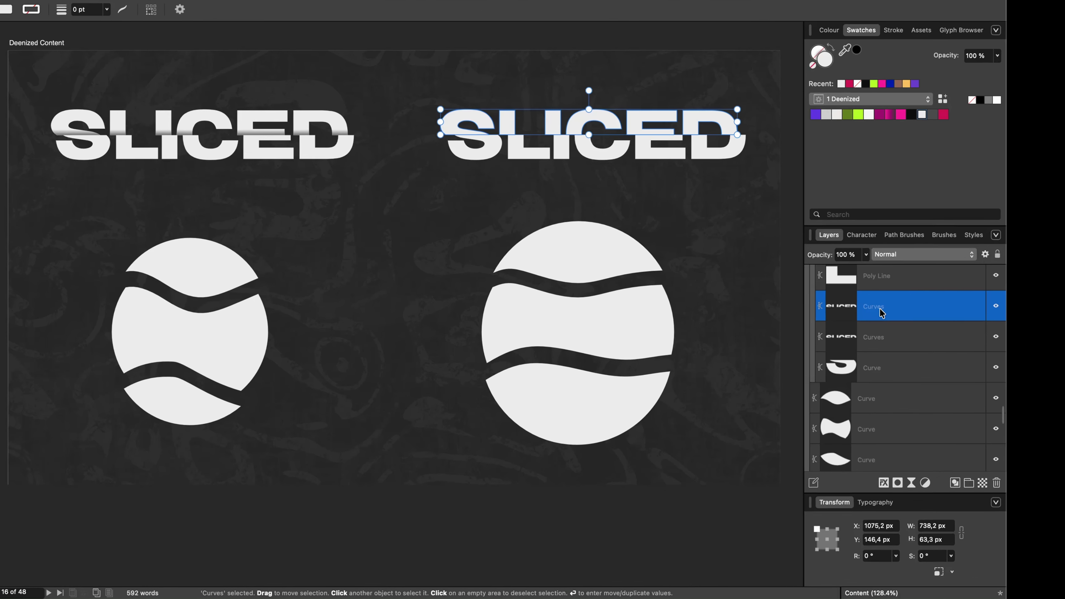
pyautogui.moveTo(879, 307); pyautogui.dragTo(878, 334)
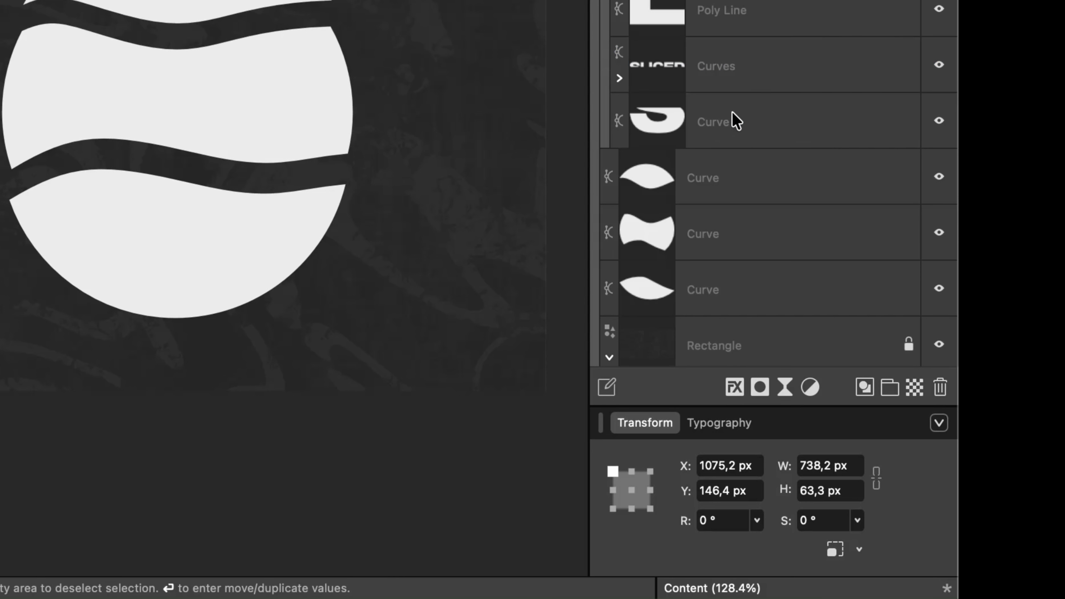
# Fill the nested copy with dark grey (H:210 S:0 L:29) and apply a linear transparency fading upward from the cut.
pyautogui.click(619, 78)
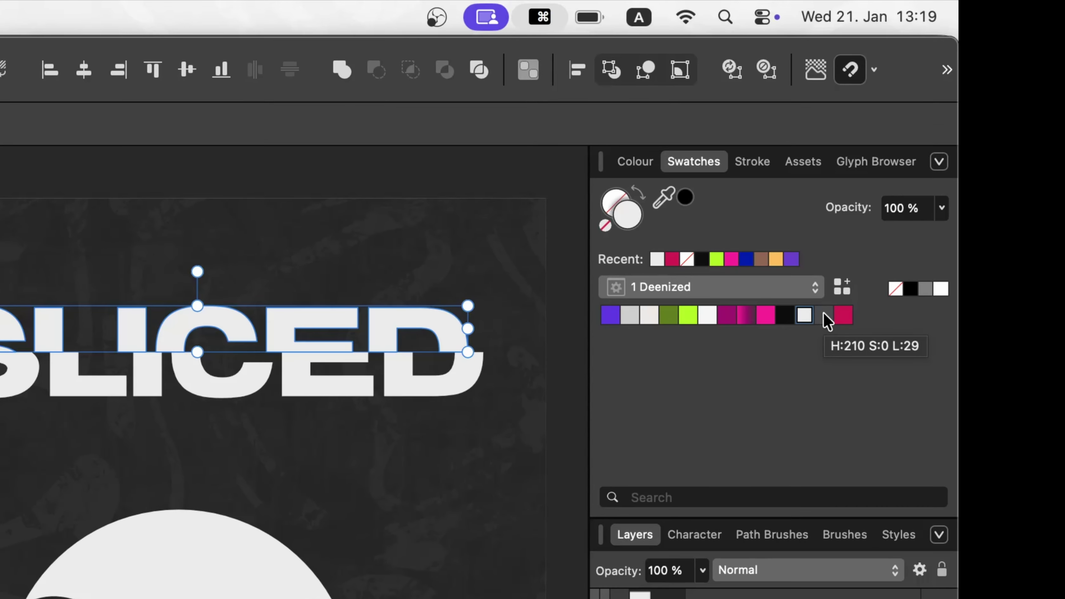
pyautogui.click(827, 320)
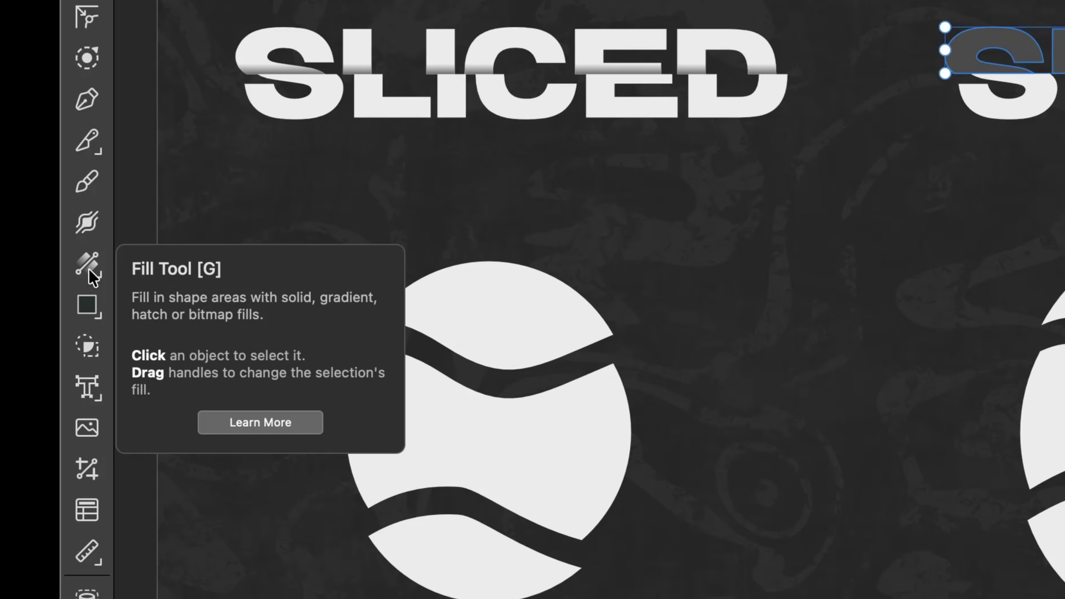
pyautogui.moveTo(88, 270); pyautogui.dragTo(165, 301)
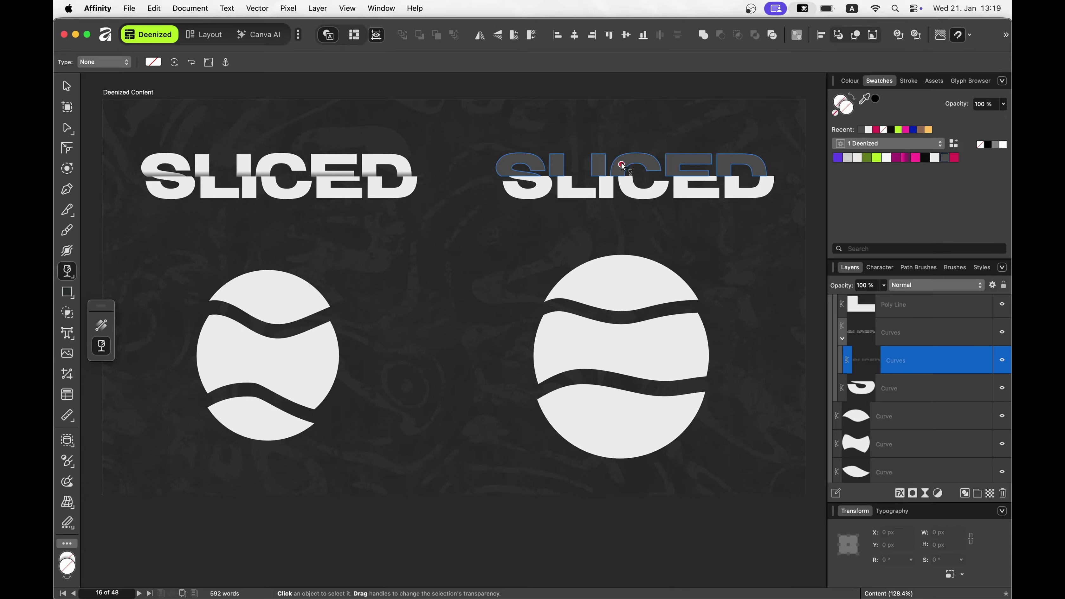
pyautogui.moveTo(622, 173); pyautogui.dragTo(622, 167)
# Redraw the nested copy's transparency gradient shorter and vertical so the dark shade stays close to the cut edge.
pyautogui.scroll(5, 623, 140)
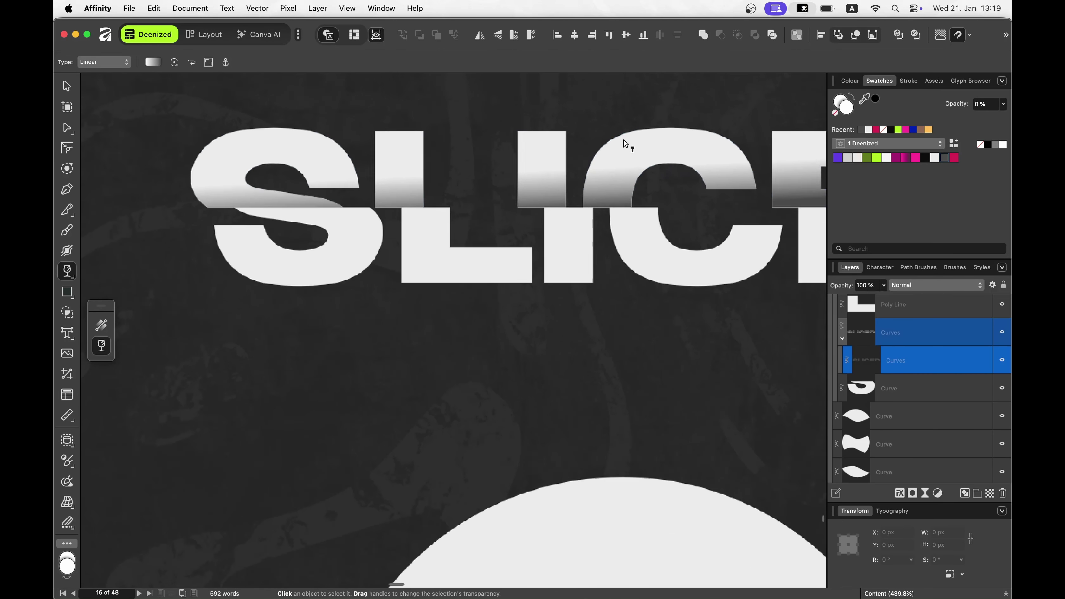
pyautogui.scroll(-5, 622, 156)
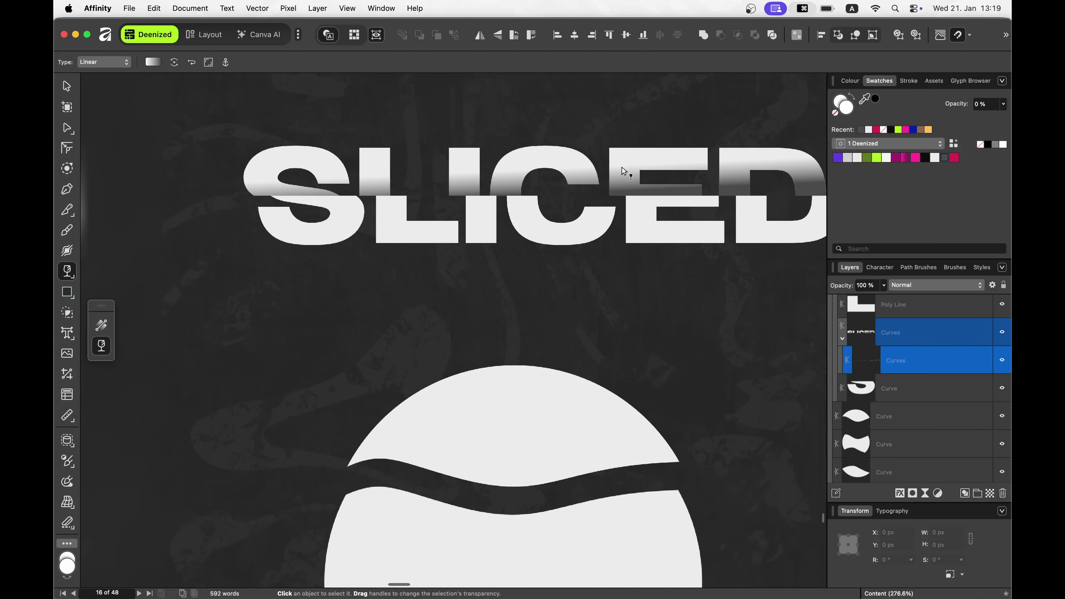
pyautogui.scroll(3, 495, 188)
pyautogui.scroll(1, 495, 188)
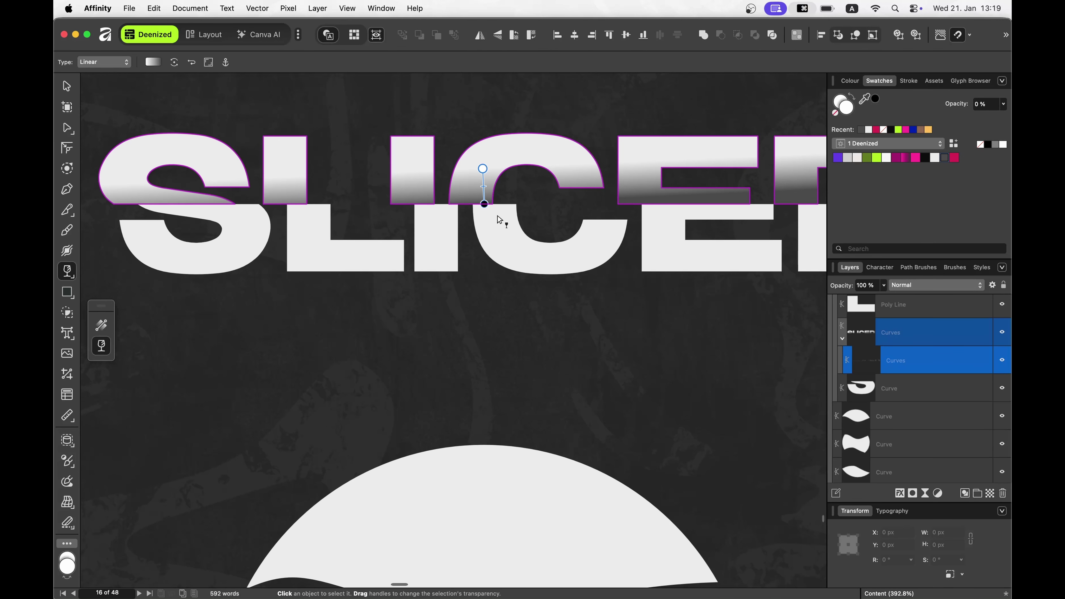
pyautogui.moveTo(498, 215); pyautogui.dragTo(503, 187)
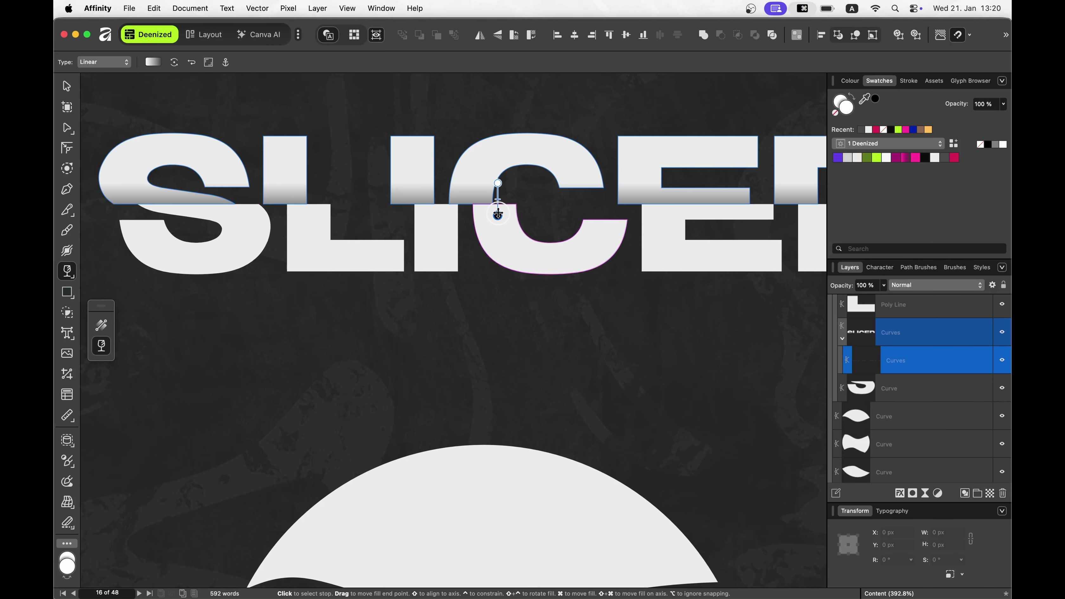
pyautogui.moveTo(498, 208); pyautogui.dragTo(498, 208)
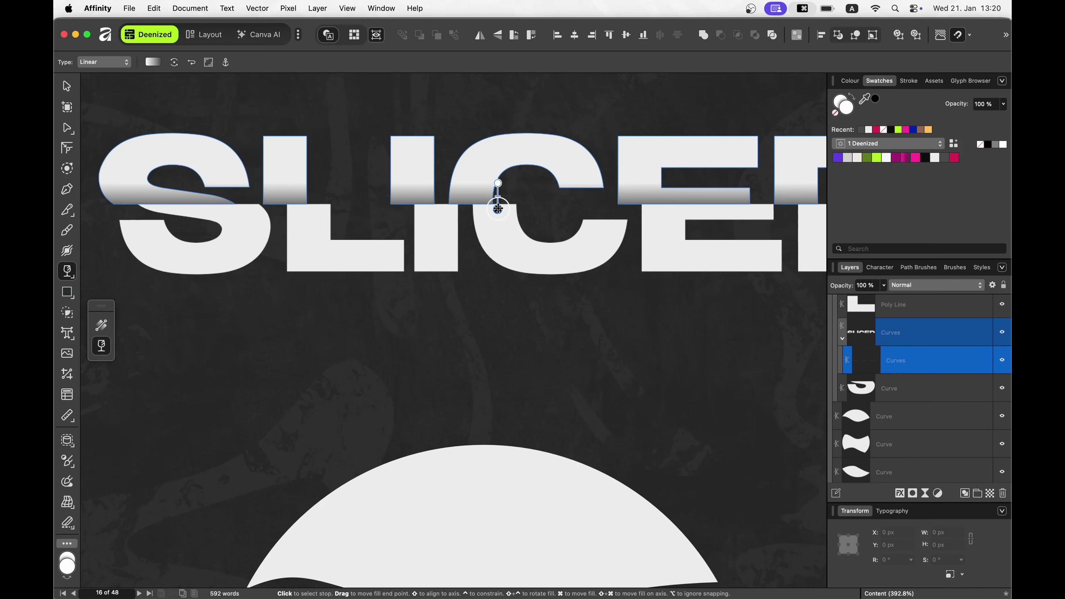
# Deselect the nested shape and view the whole artboard to compare the right SLICED text with the left example.
pyautogui.click(67, 85)
pyautogui.press('super+0')
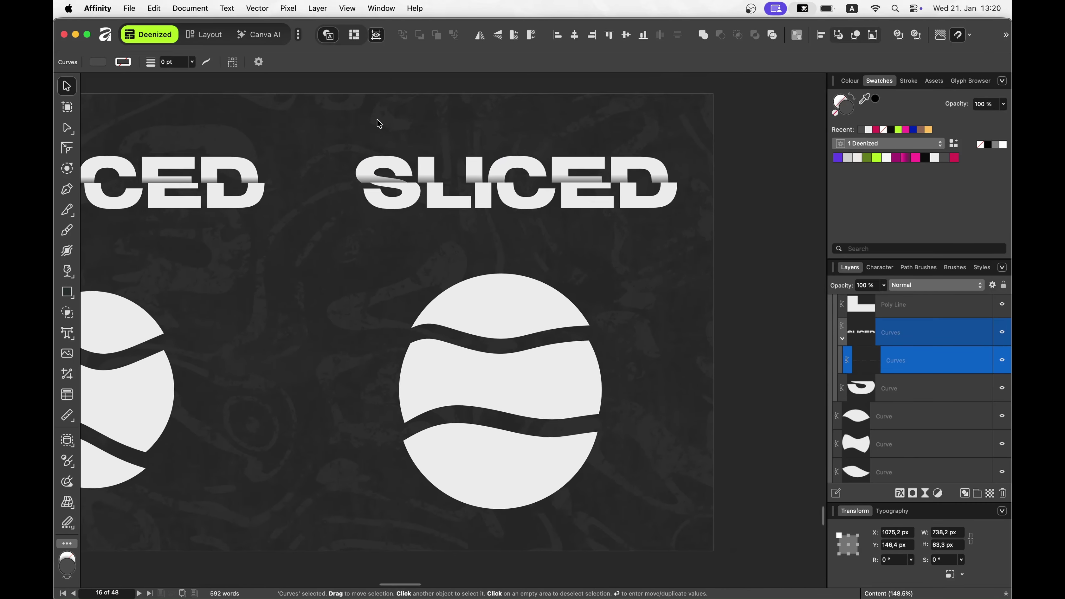
pyautogui.click(372, 90)
pyautogui.press('super+0')
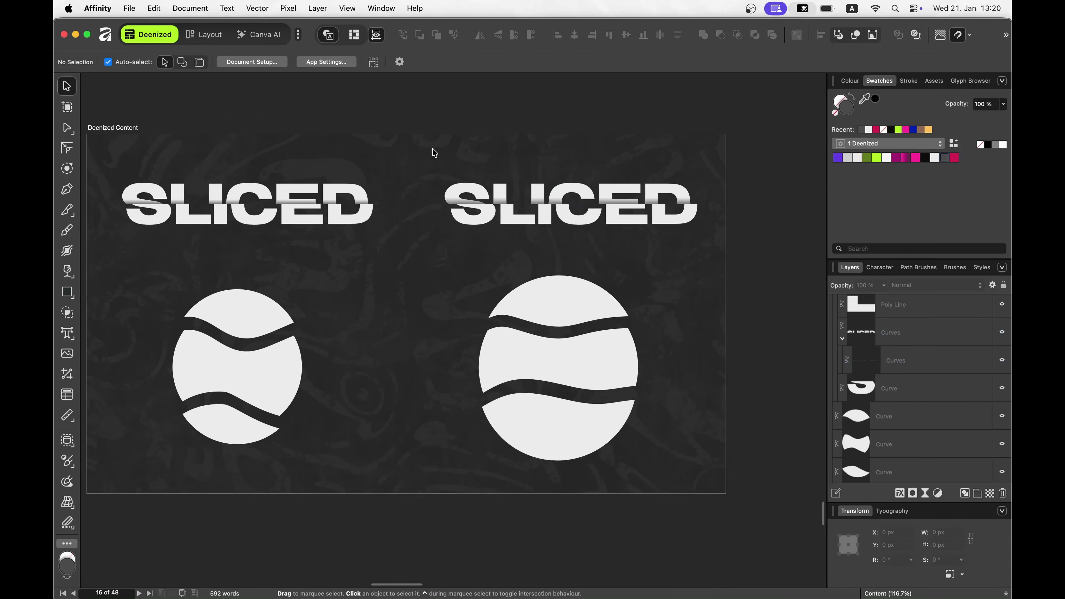